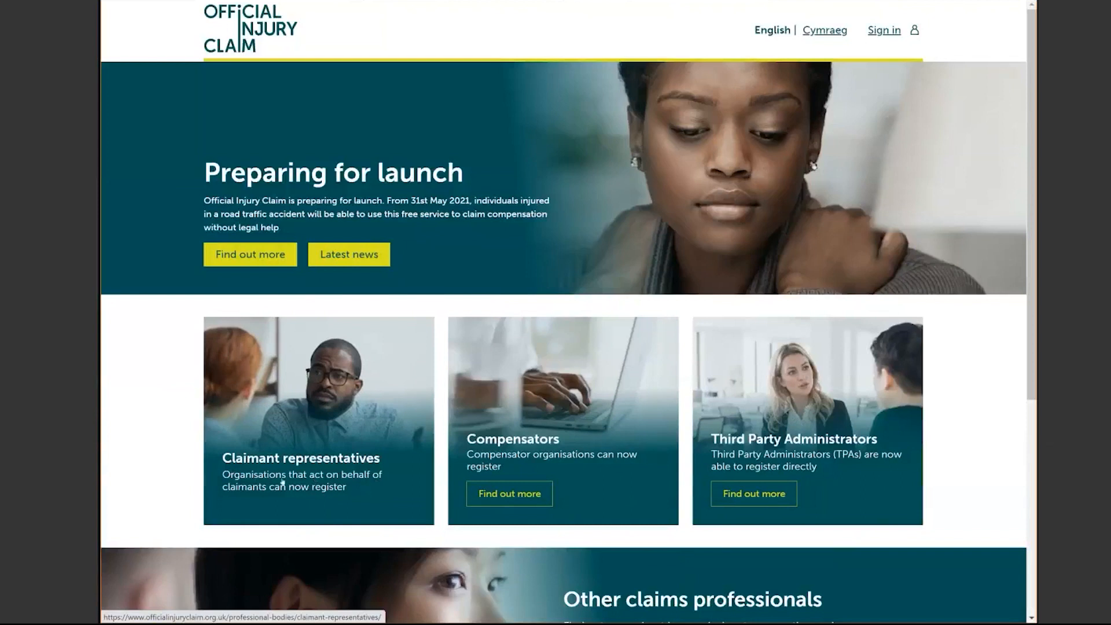
# Step: Open the Claimant representatives card from the Official Injury Claim home page
pyautogui.click(282, 482)
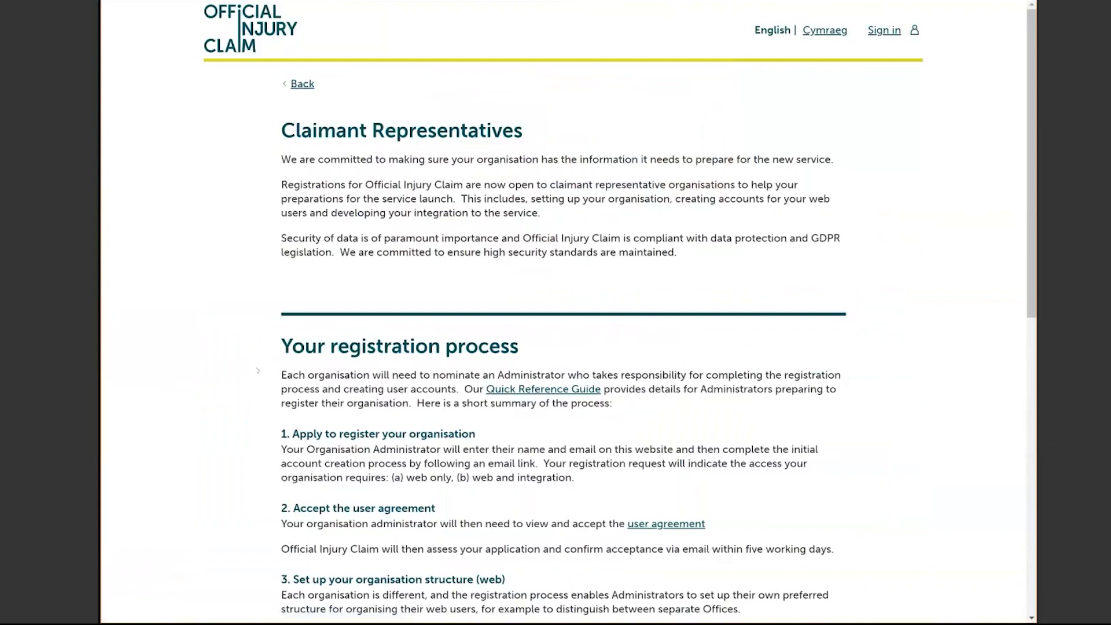
# Step: Scroll down the Claimant Representatives page through the registration process steps
pyautogui.scroll(-1, 258, 370)
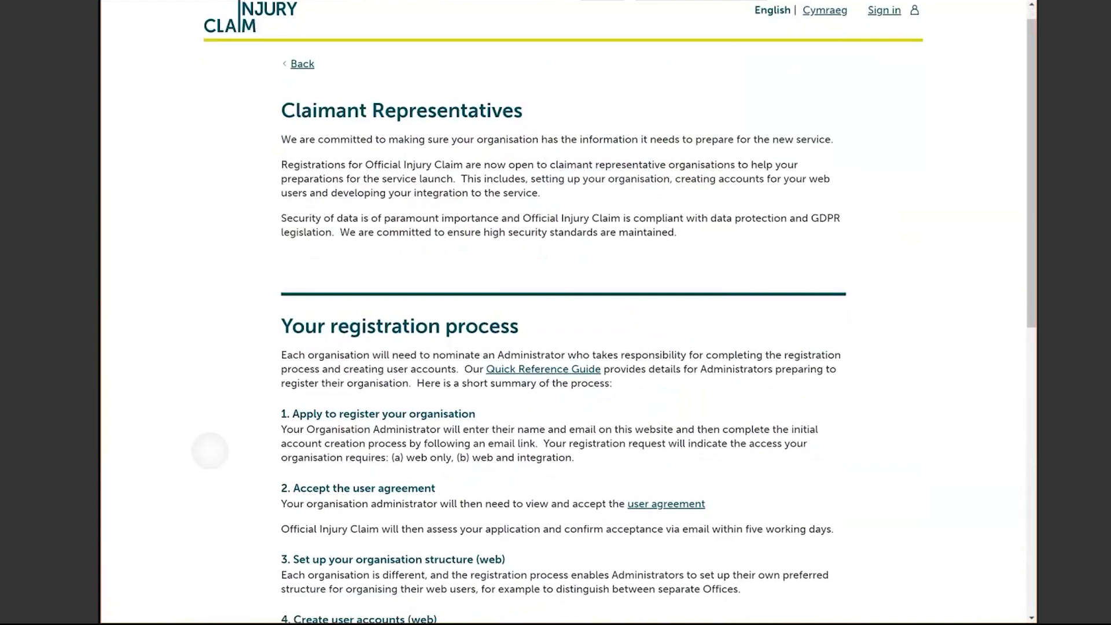
pyautogui.scroll(-1, 210, 451)
pyautogui.scroll(-3, 210, 450)
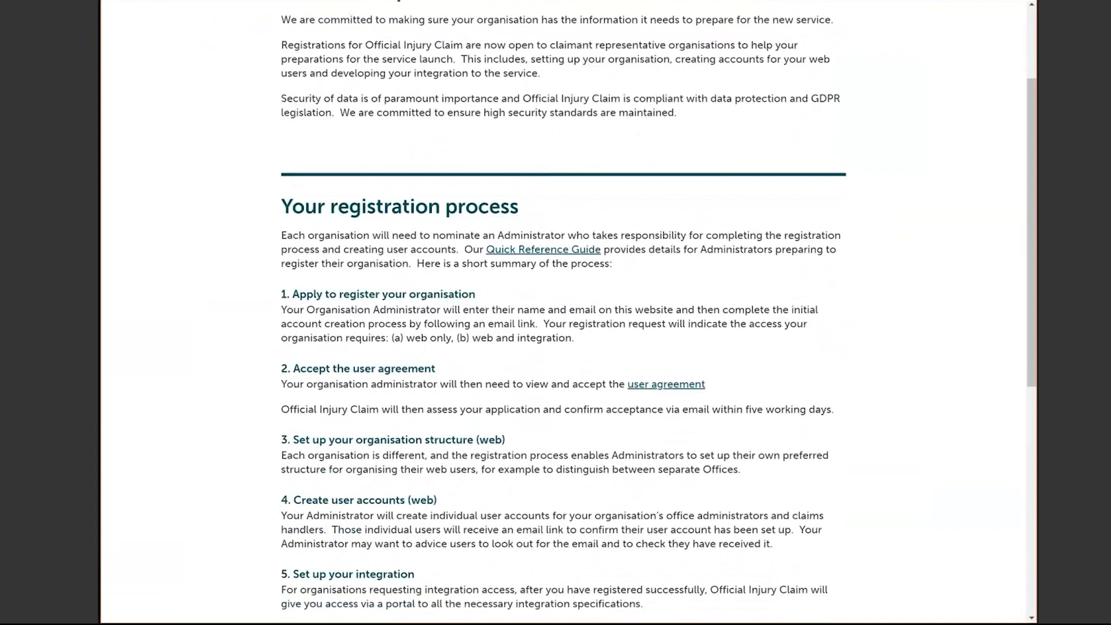
pyautogui.scroll(-3, 564, 312)
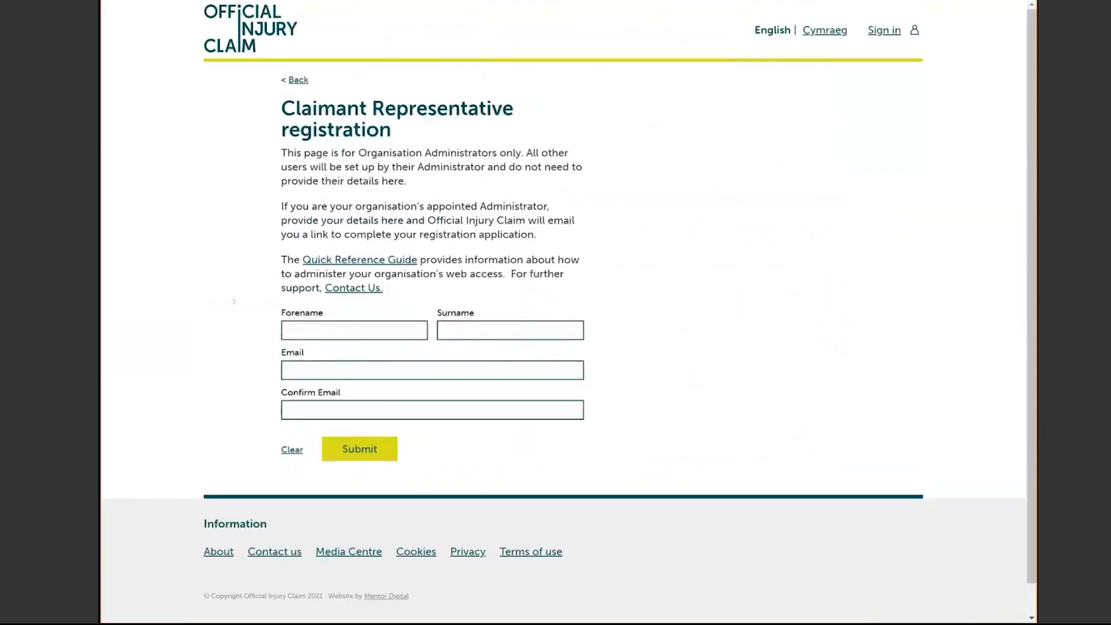
# Step: Enter the administrator's forename, surname and email address, then retype the email to confirm it
pyautogui.click(318, 327)
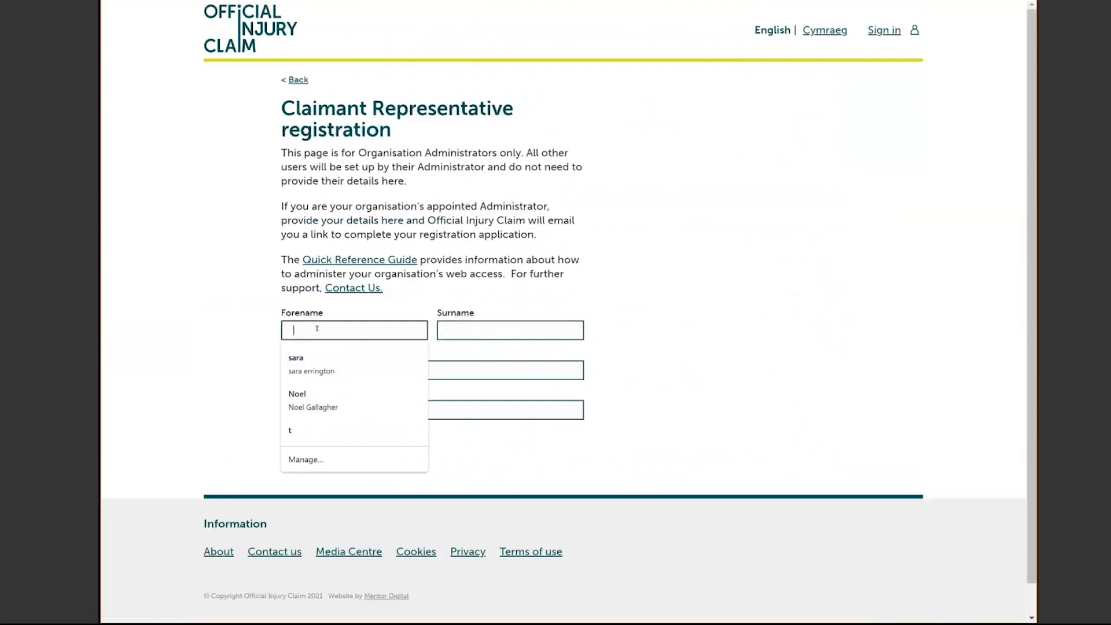
pyautogui.press('Tab')
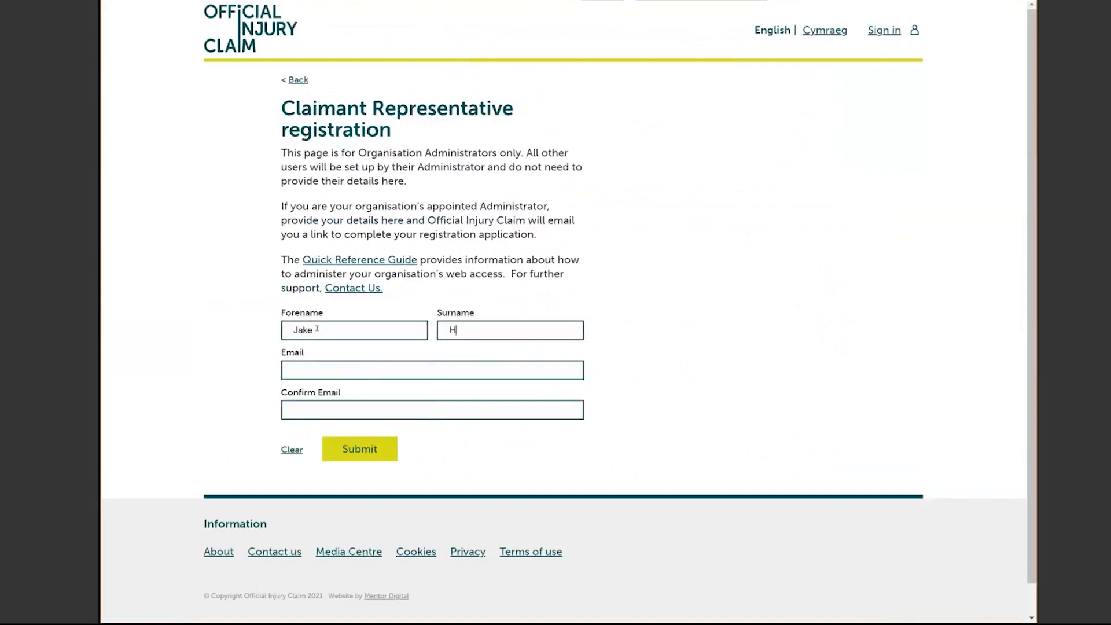
pyautogui.click(292, 370)
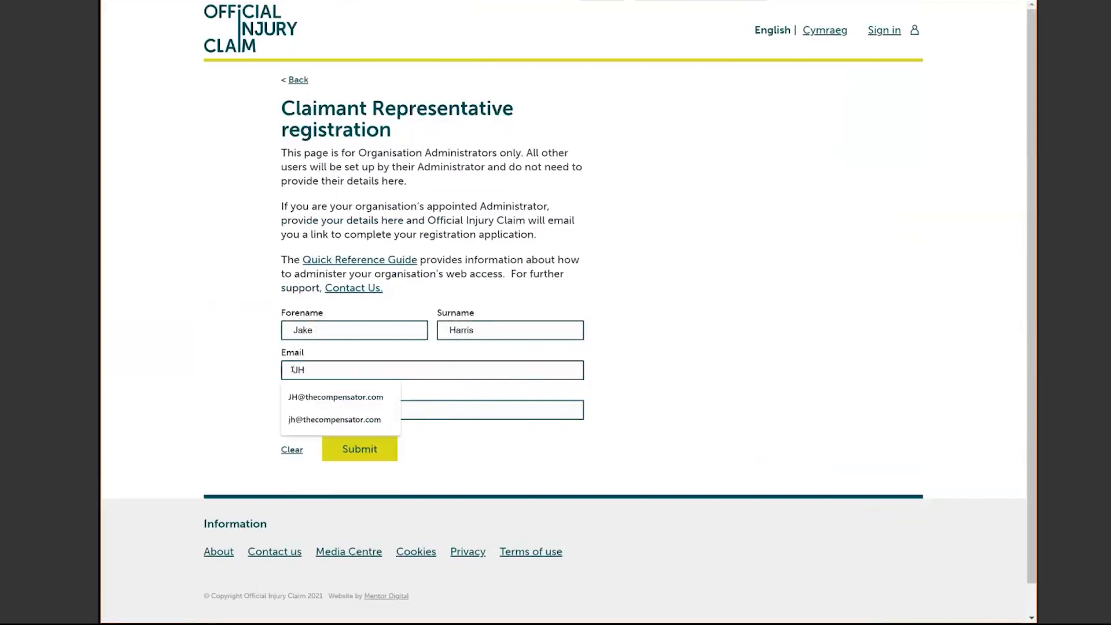
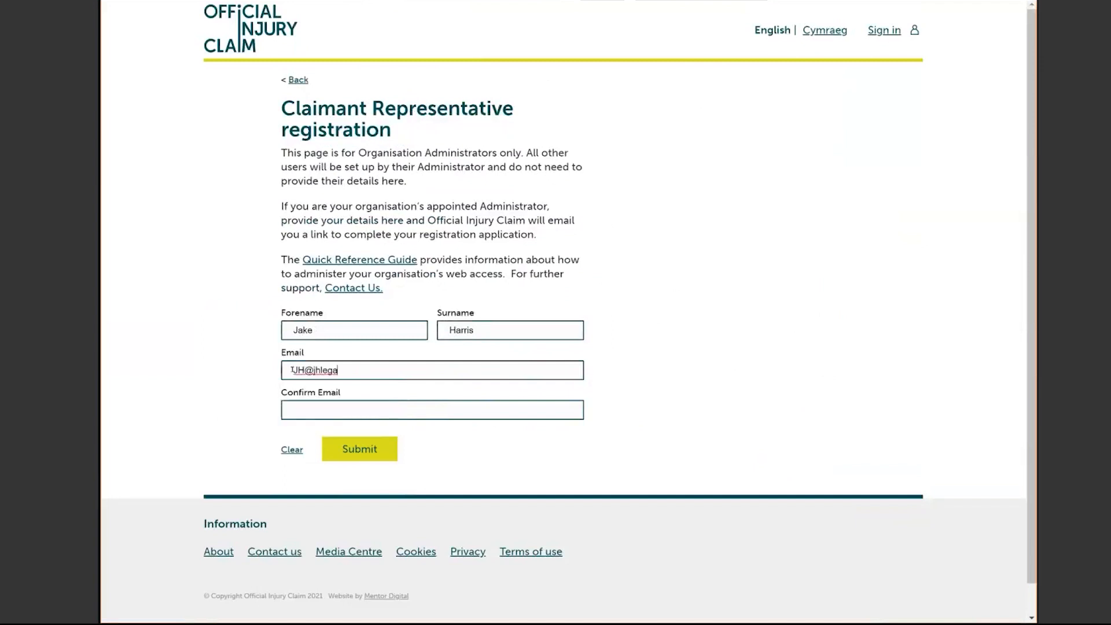
pyautogui.press('Tab')
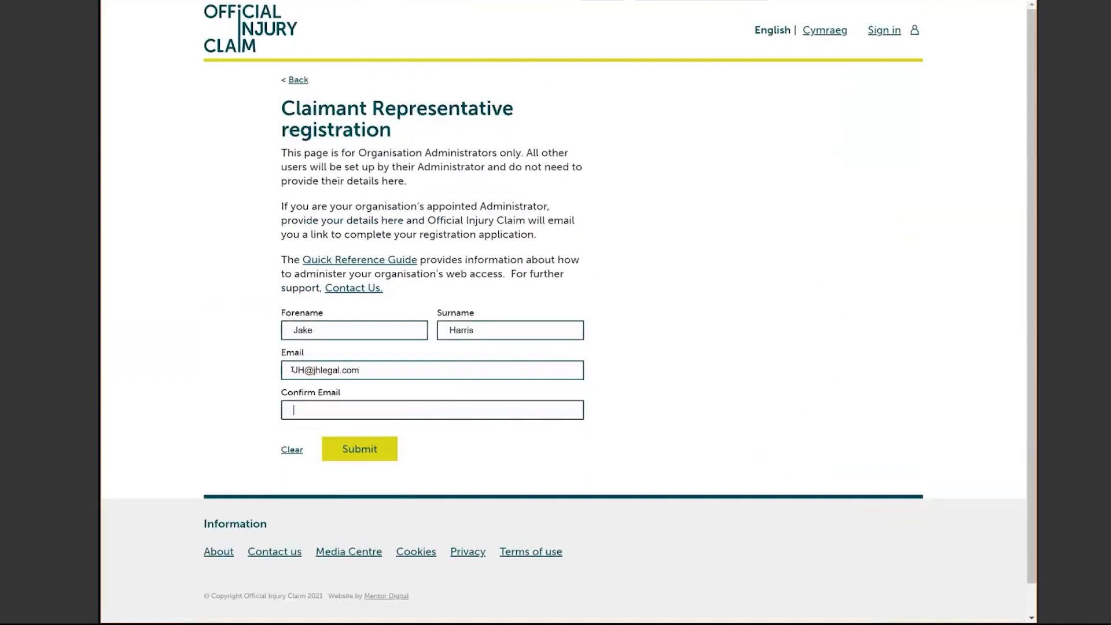
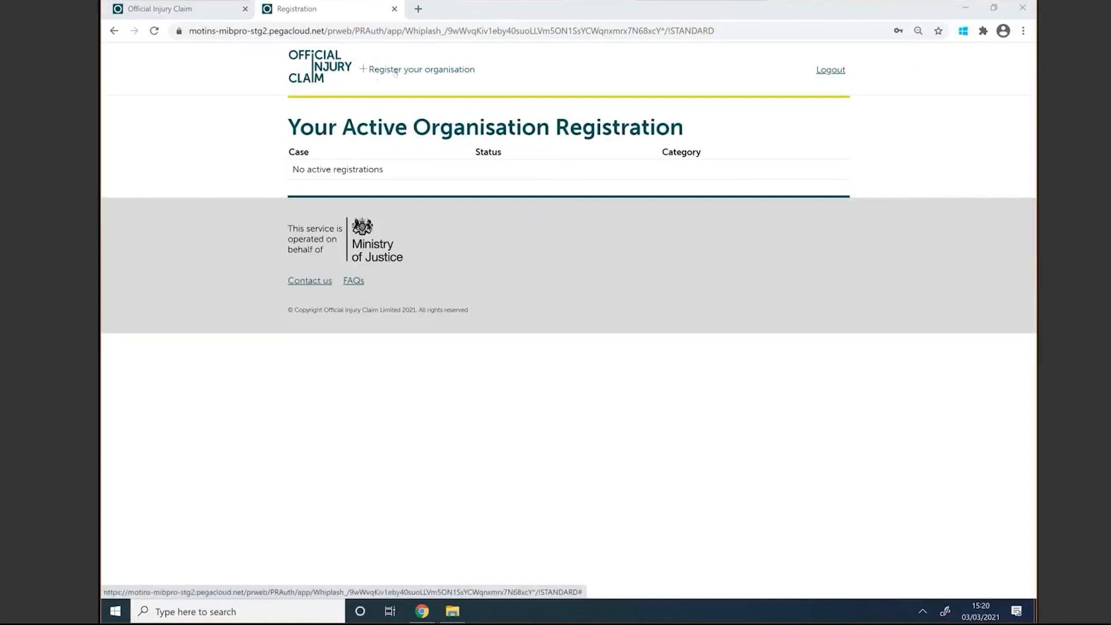
# Step: Register a new organisation named 'JH Legal' with organisation type UK Law Firm
pyautogui.click(399, 70)
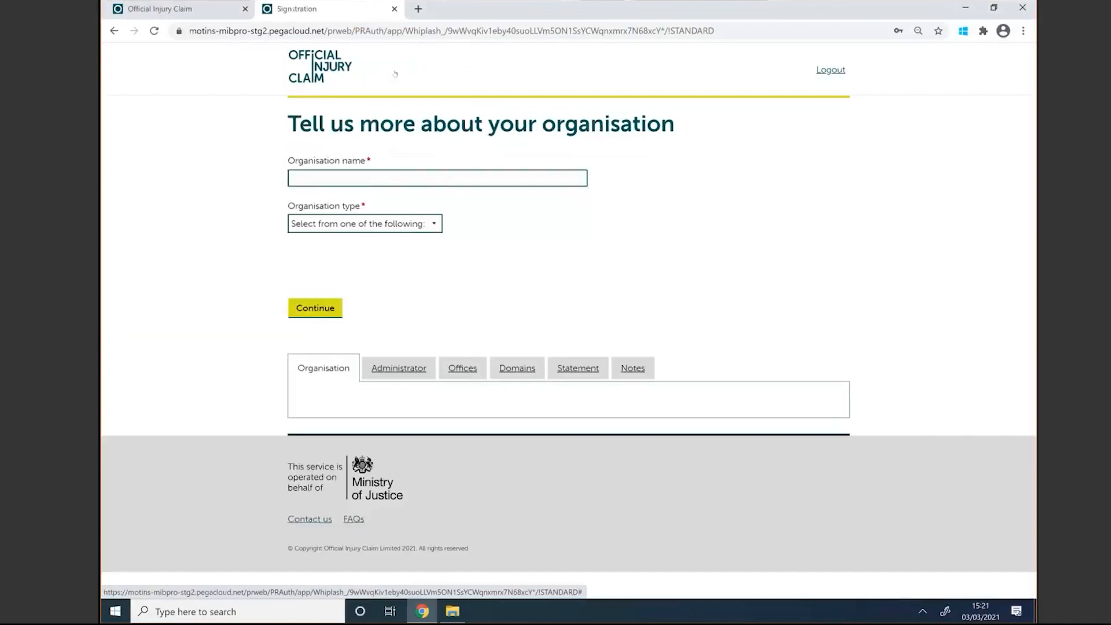
pyautogui.click(316, 177)
pyautogui.write('JH L')
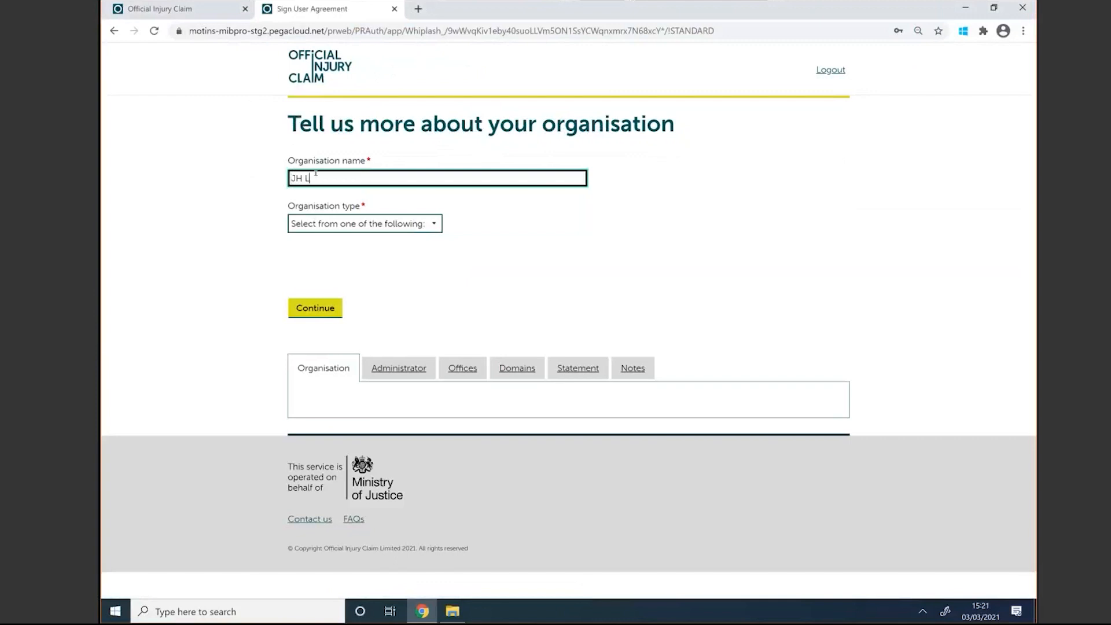
pyautogui.write('egal')
pyautogui.click(315, 231)
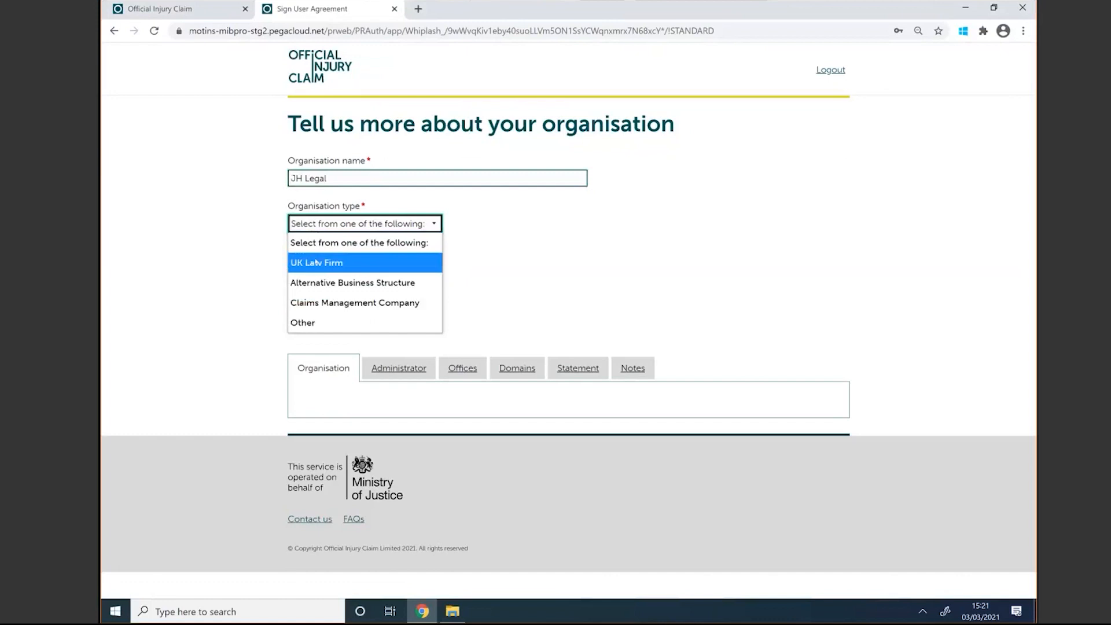
pyautogui.click(317, 262)
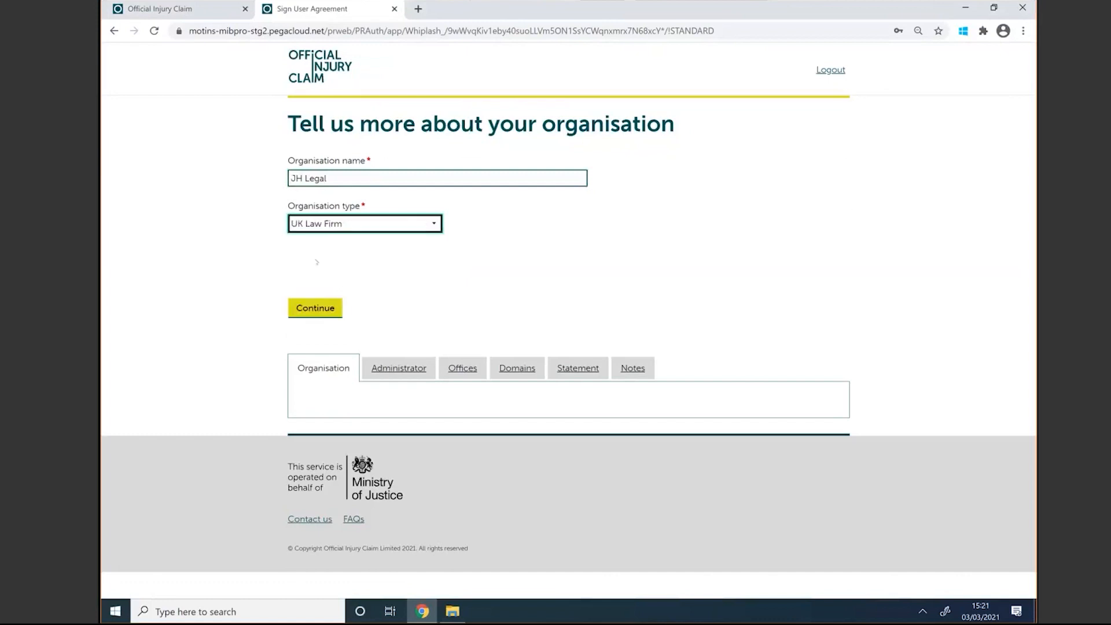
pyautogui.click(316, 308)
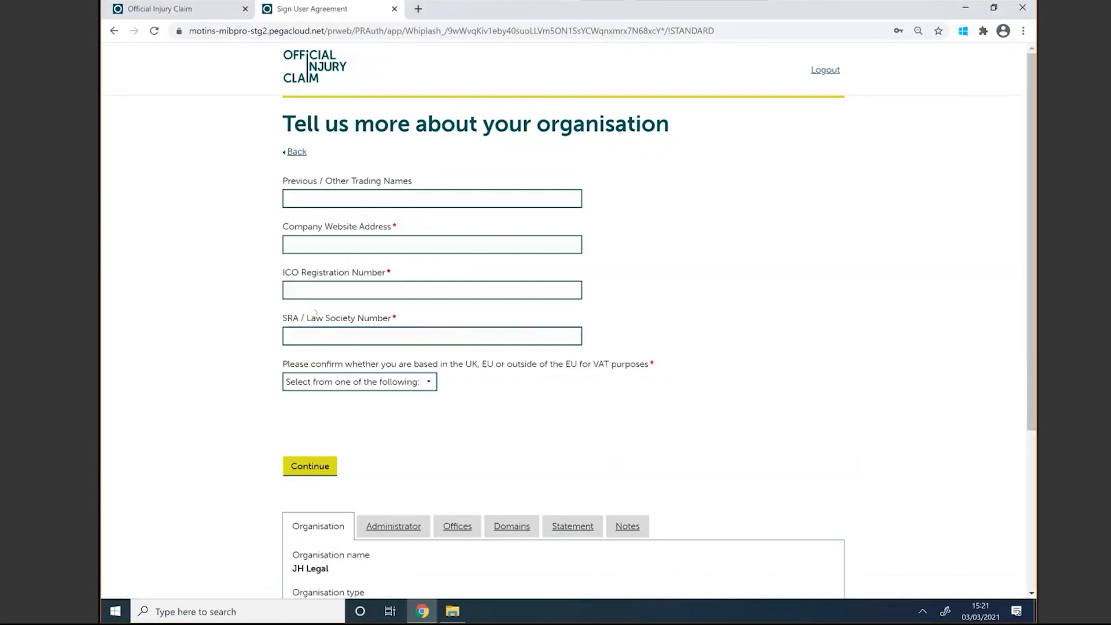
pyautogui.click(291, 237)
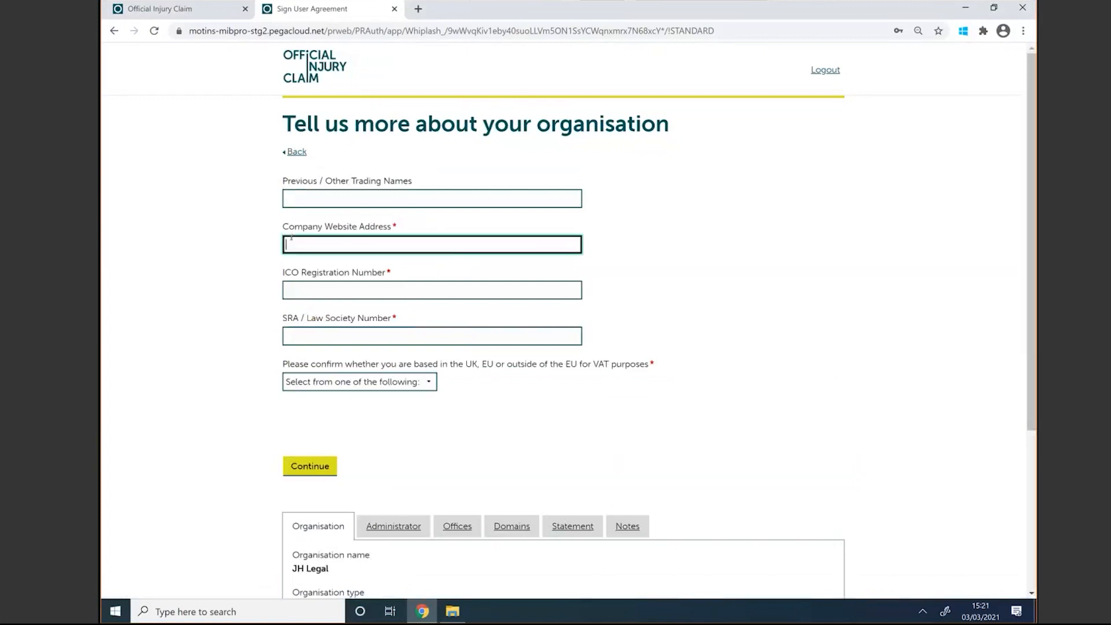
pyautogui.write('WWW')
pyautogui.write("'")
pyautogui.write('JH')
pyautogui.press('BackSpace')
pyautogui.press('BackSpace')
pyautogui.press('BackSpace')
pyautogui.write('.JHlegal.com')
pyautogui.click(301, 289)
pyautogui.write('46922')
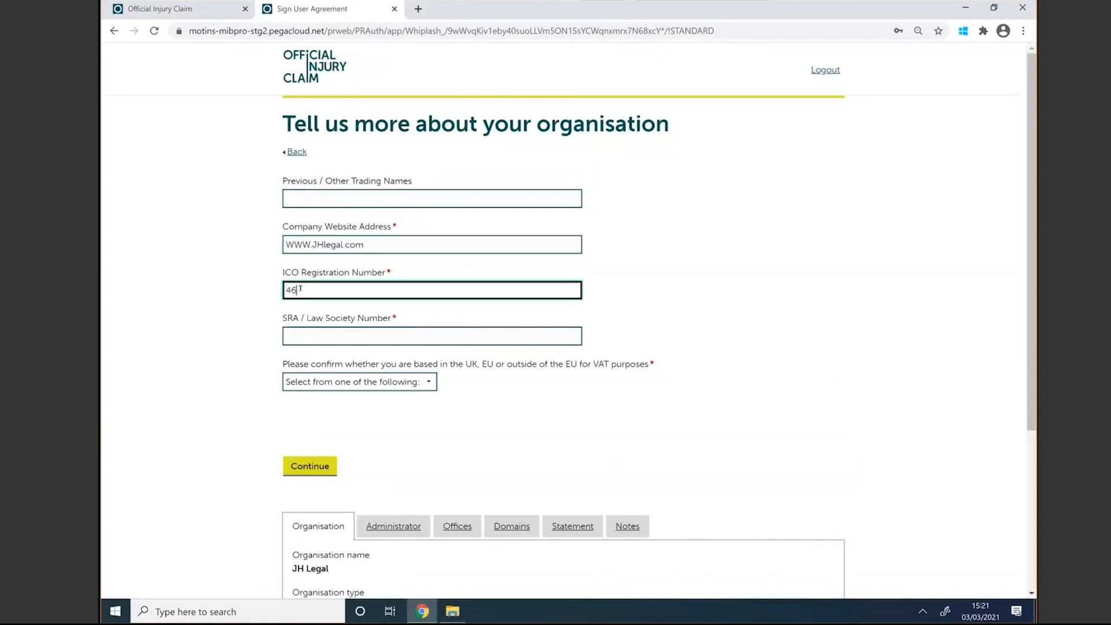
pyautogui.click(297, 332)
pyautogui.write('395595')
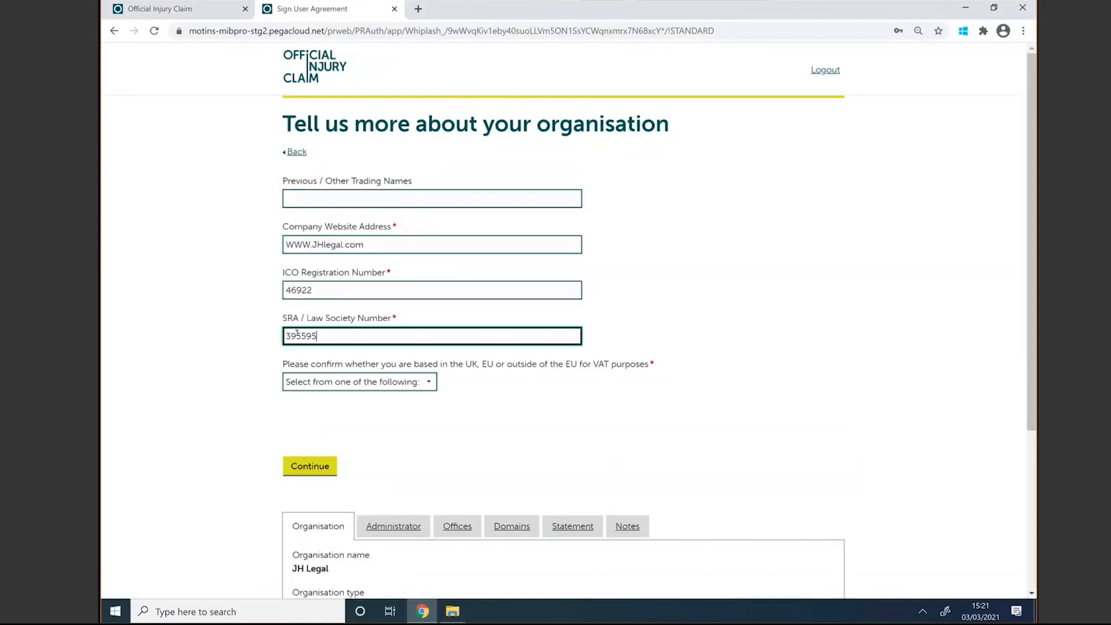
pyautogui.click(327, 384)
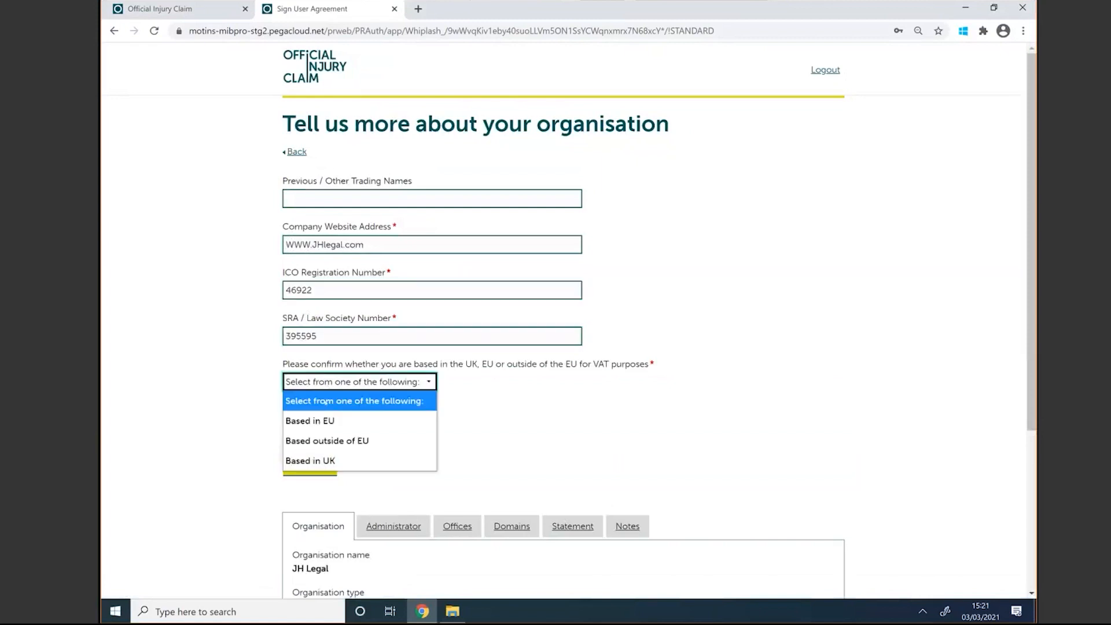
pyautogui.click(324, 462)
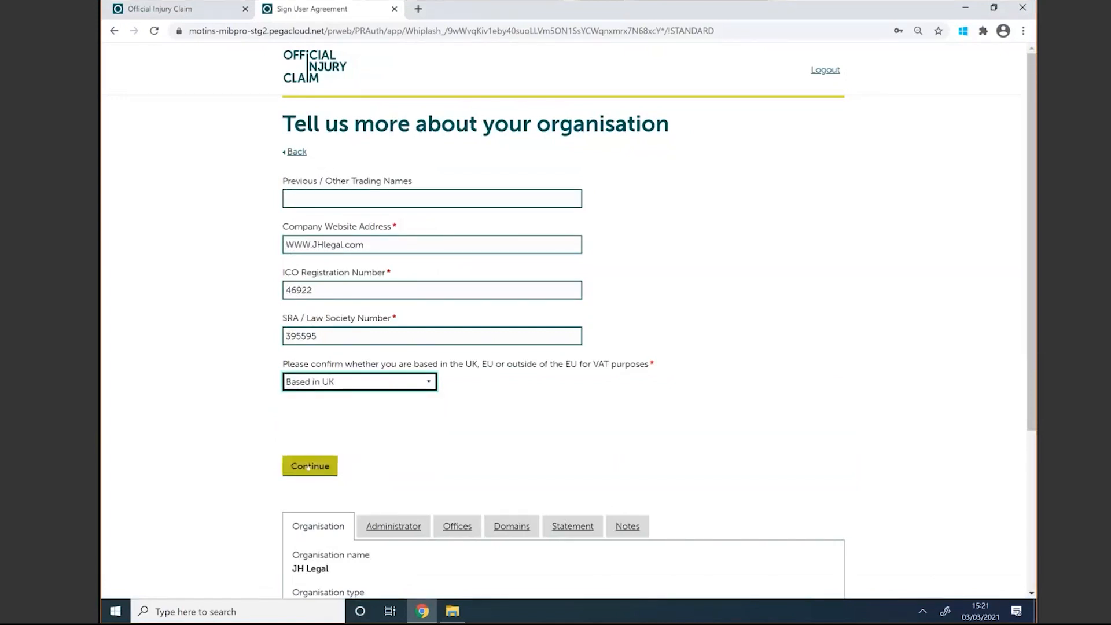
pyautogui.click(308, 466)
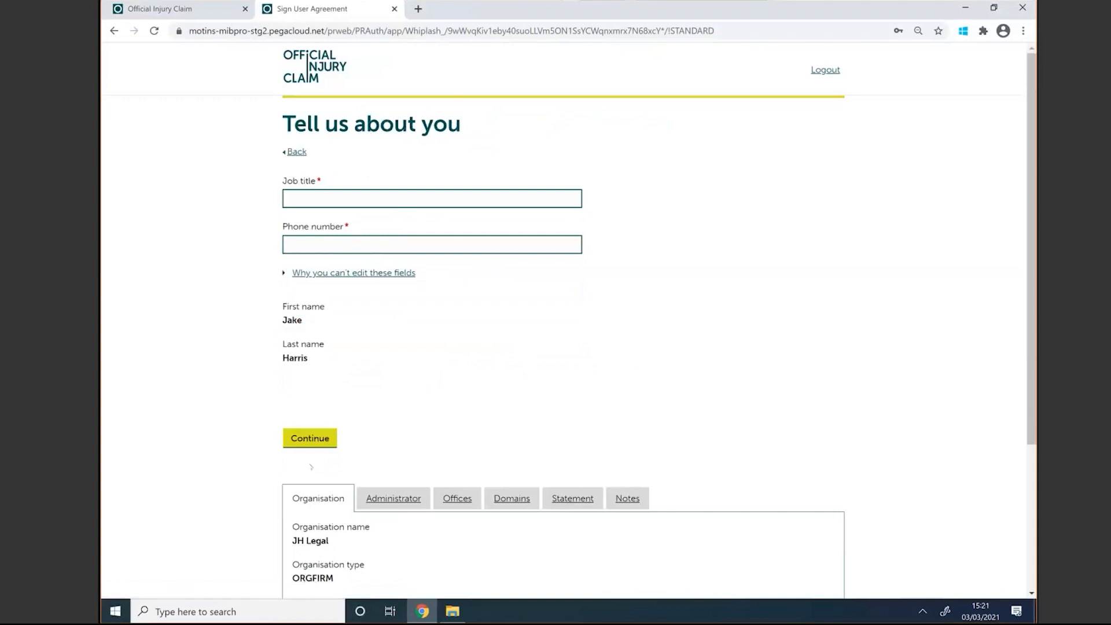
# Step: Submit job title 'Admin' and the administrator's phone number
pyautogui.click(323, 198)
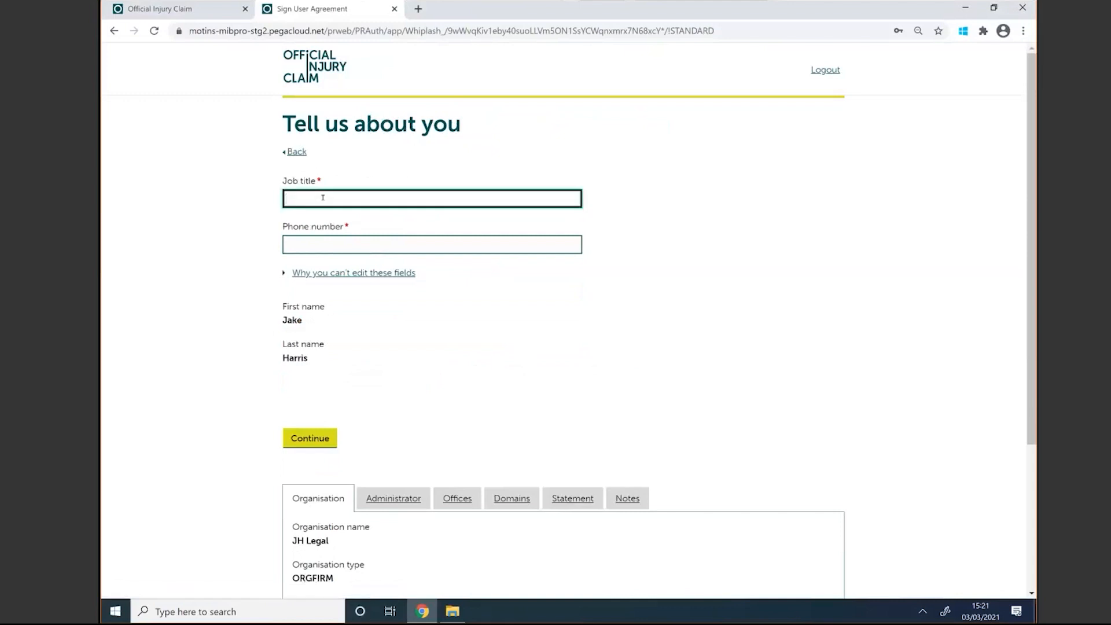
pyautogui.write('Admin')
pyautogui.click(309, 244)
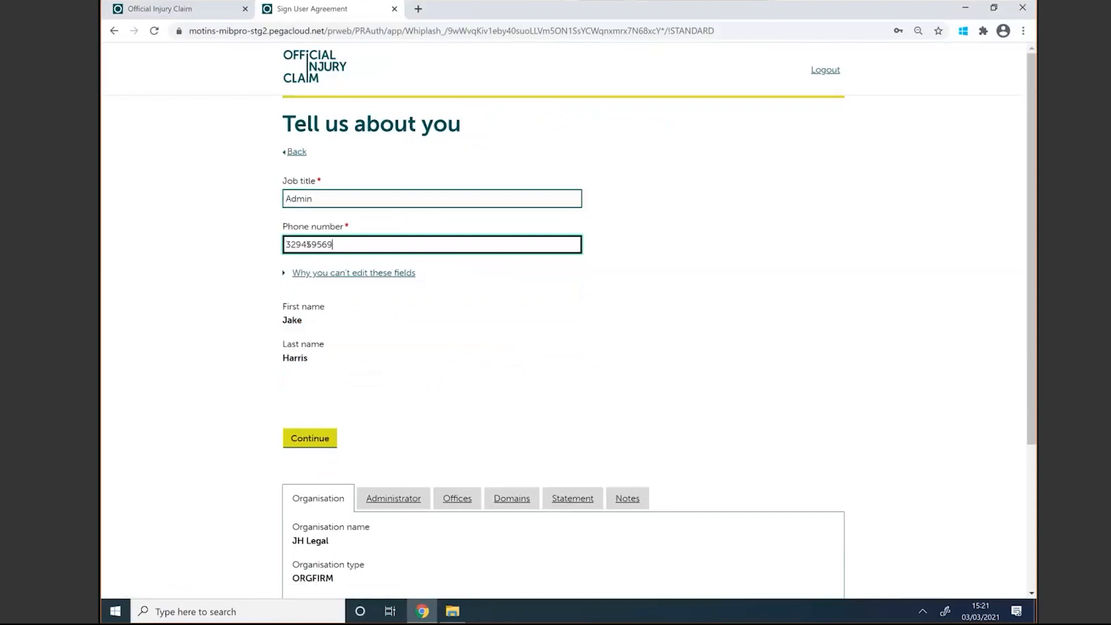
pyautogui.click(300, 438)
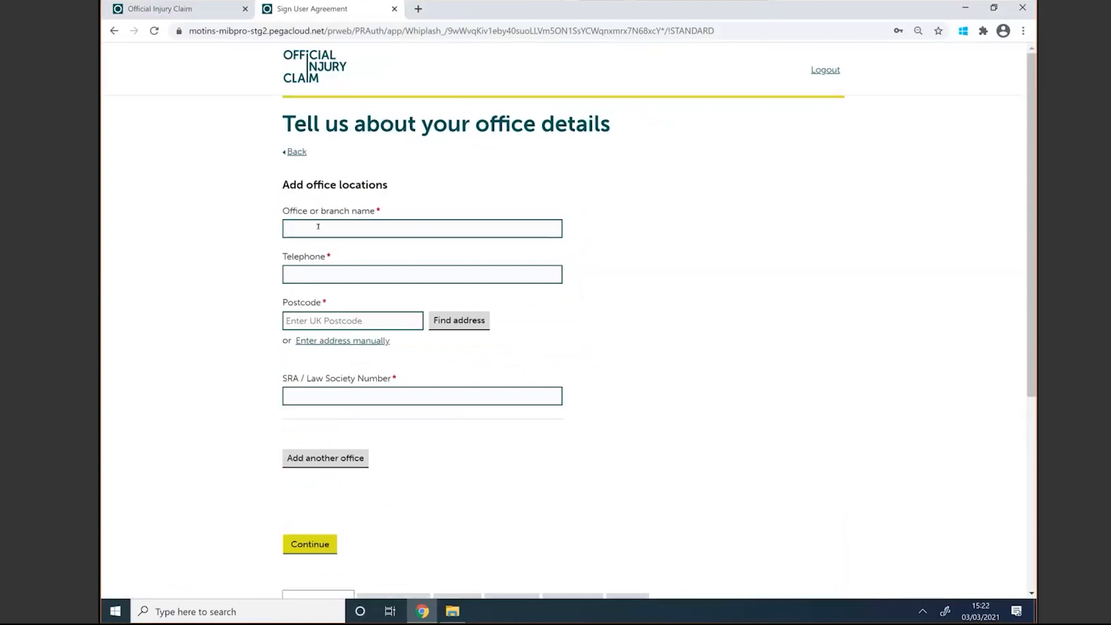
# Step: Name the office 'JH legal office one'
pyautogui.scroll(-5, 318, 229)
pyautogui.scroll(5, 378, 187)
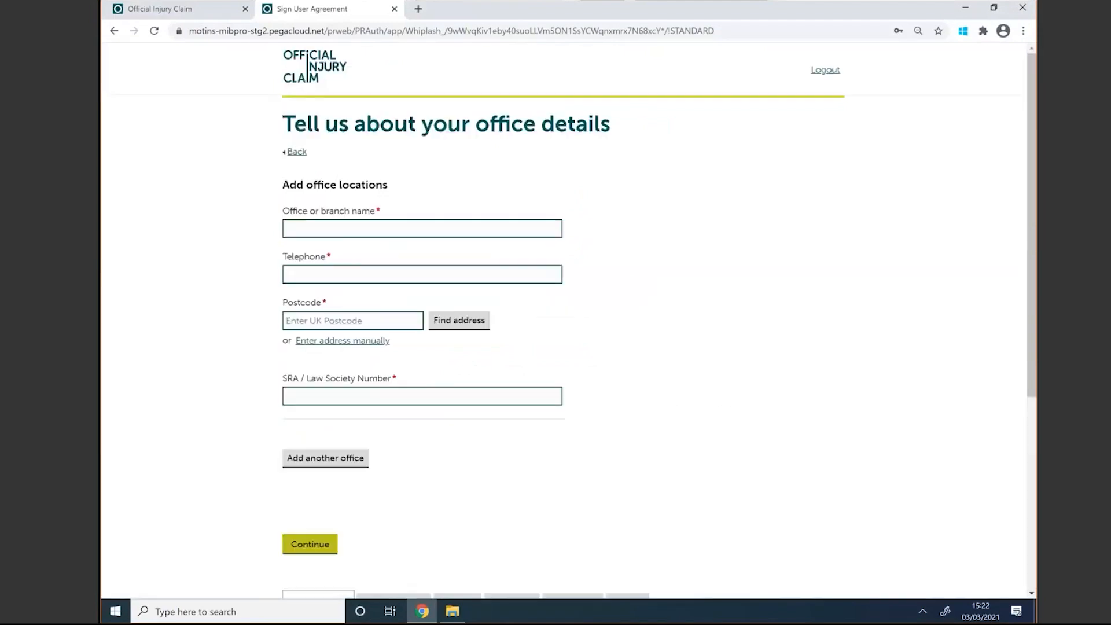
pyautogui.click(346, 215)
pyautogui.write('JH ')
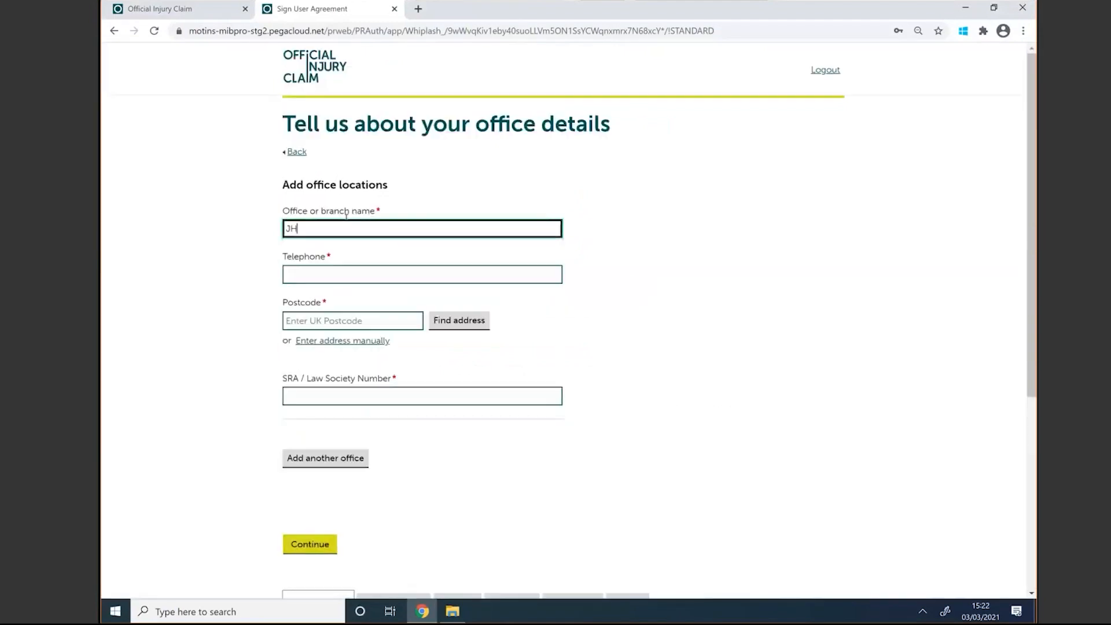
pyautogui.write('legal office one')
# Step: Enter the office telephone number without the stray letter and switch to manual address entry
pyautogui.click(333, 267)
pyautogui.write('942i239555')
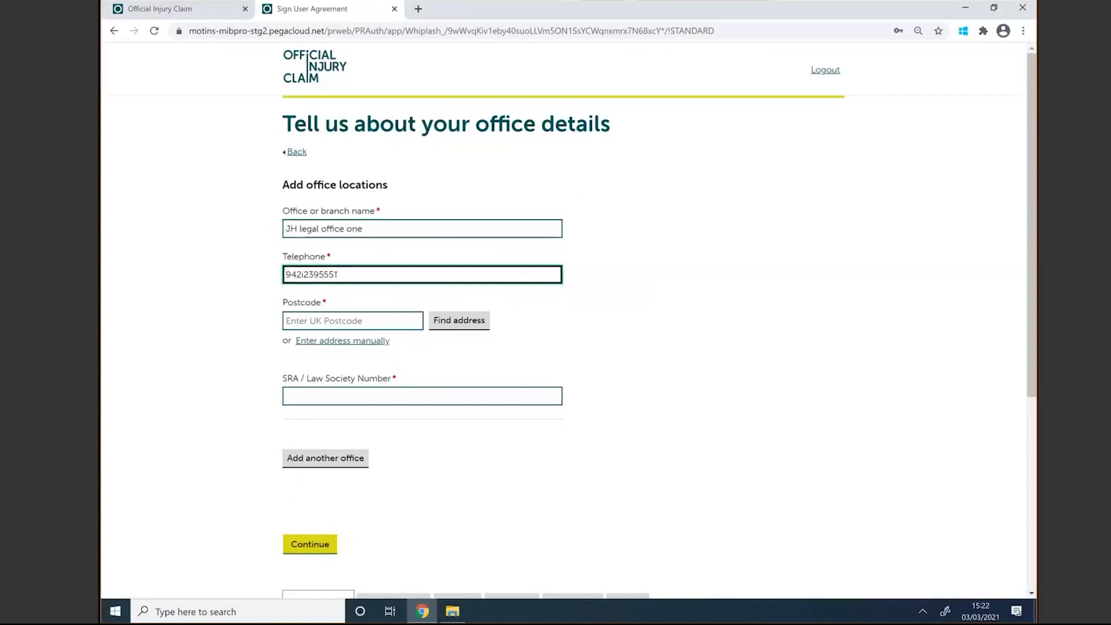
pyautogui.click(302, 272)
pyautogui.press('BackSpace')
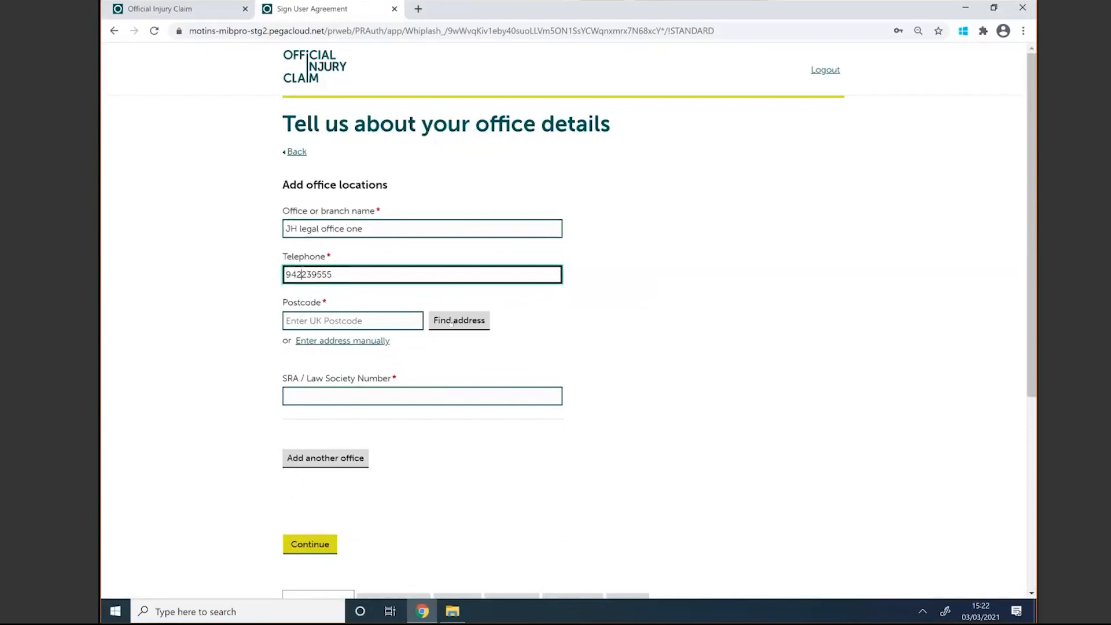
pyautogui.click(338, 343)
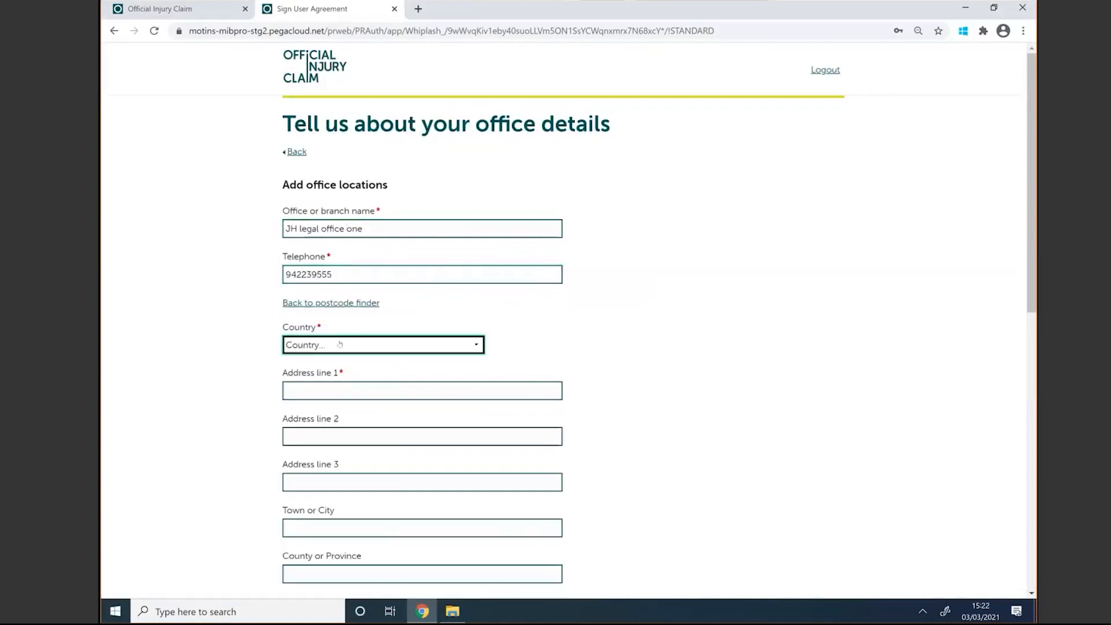
# Step: Set the office country to United Kingdom
pyautogui.click(340, 345)
pyautogui.press('u')
pyautogui.scroll(-3, 393, 307)
pyautogui.click(393, 306)
# Step: Type the office's first and second address lines and its town, fixing a street-name typo
pyautogui.click(350, 387)
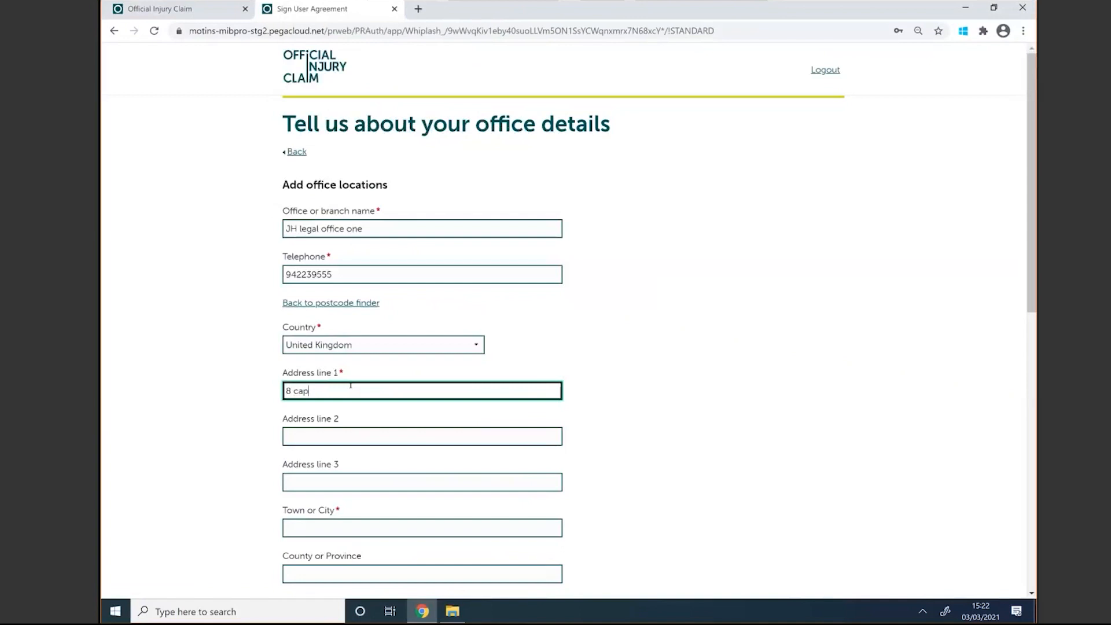
pyautogui.click(333, 434)
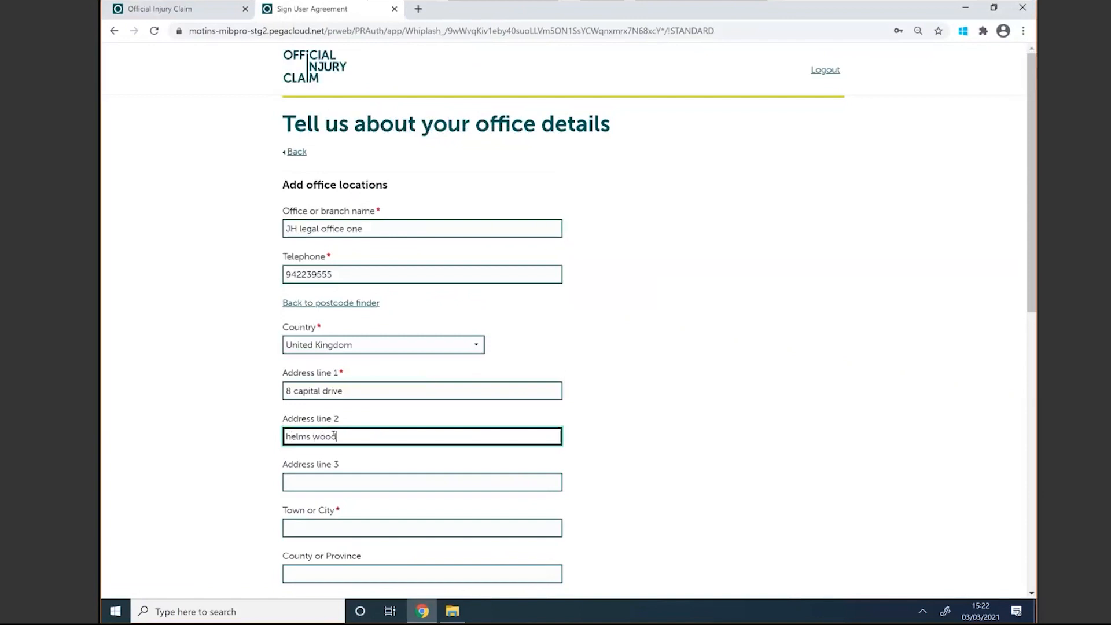
pyautogui.press('Tab')
pyautogui.press('Tab')
pyautogui.write('mi')
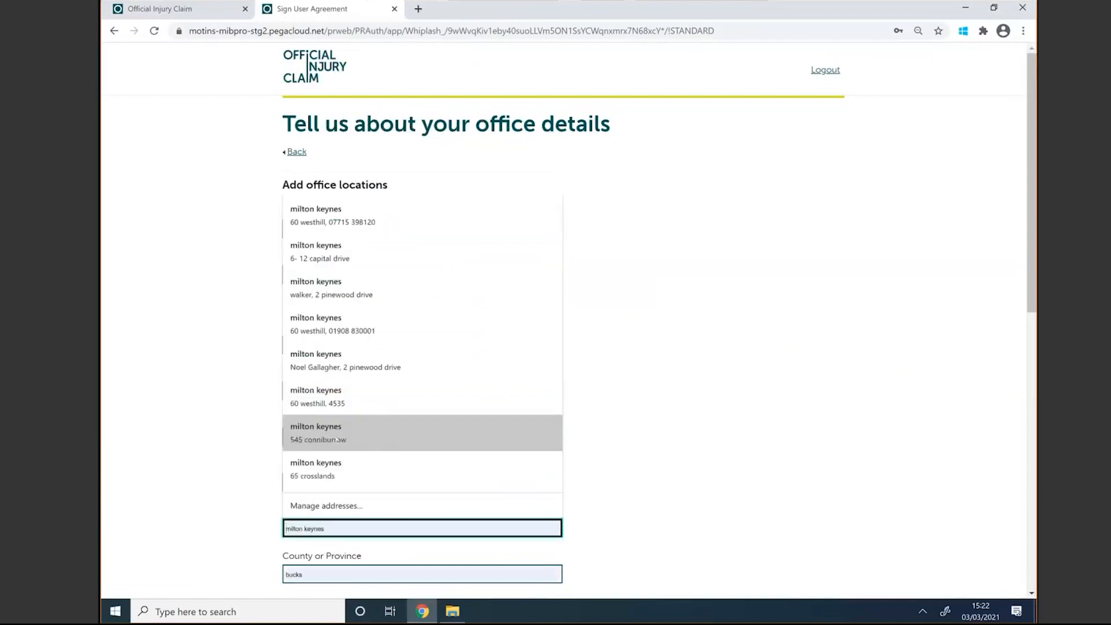
pyautogui.write('lton')
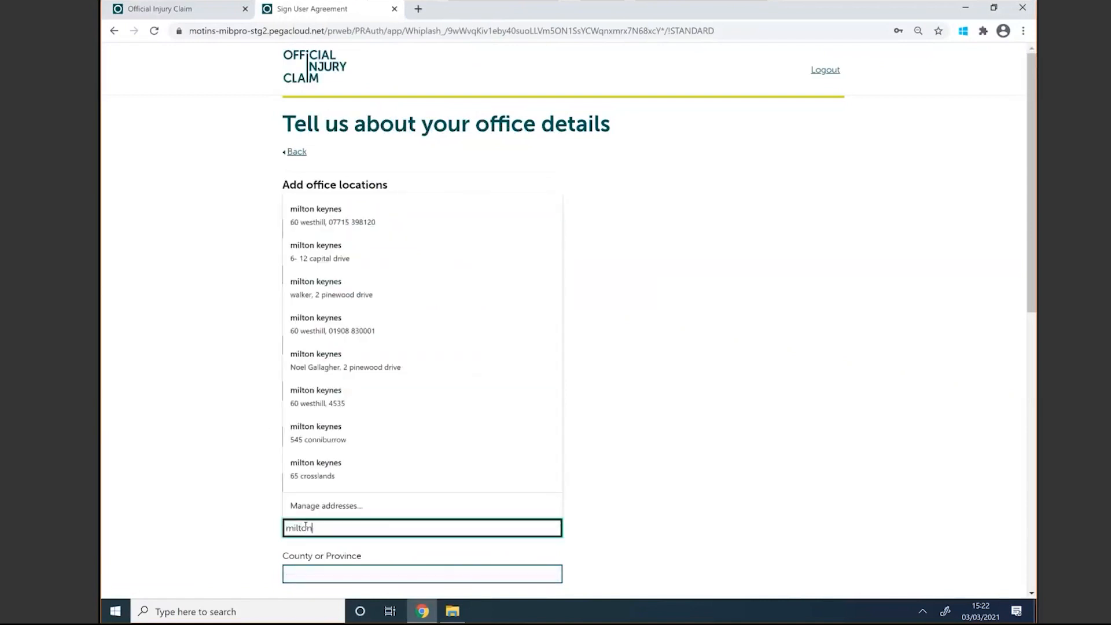
pyautogui.click(220, 524)
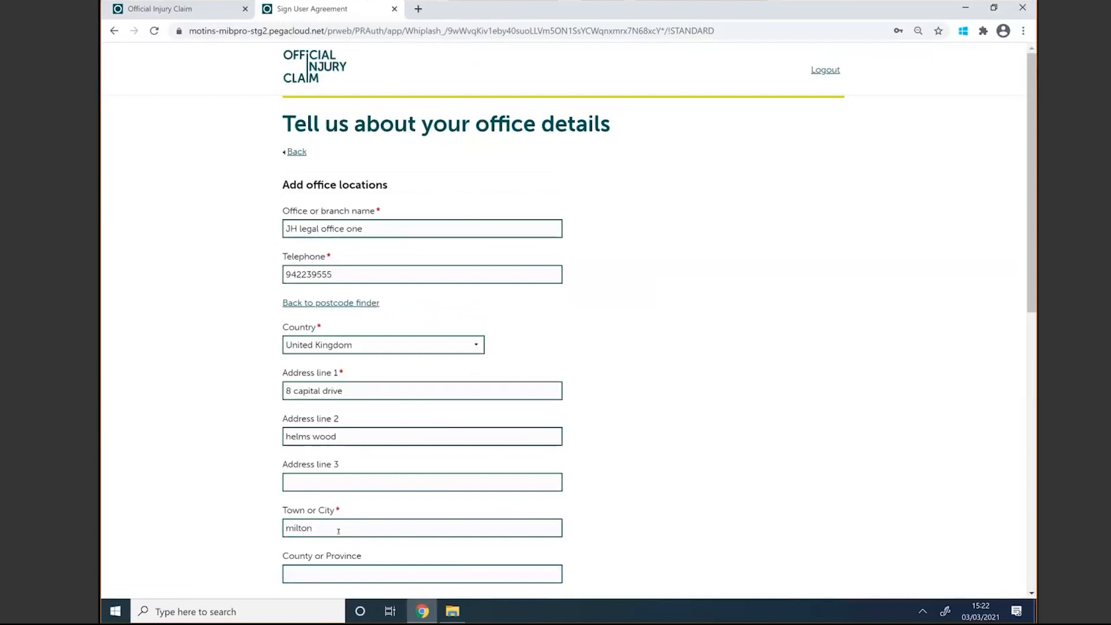
pyautogui.click(339, 532)
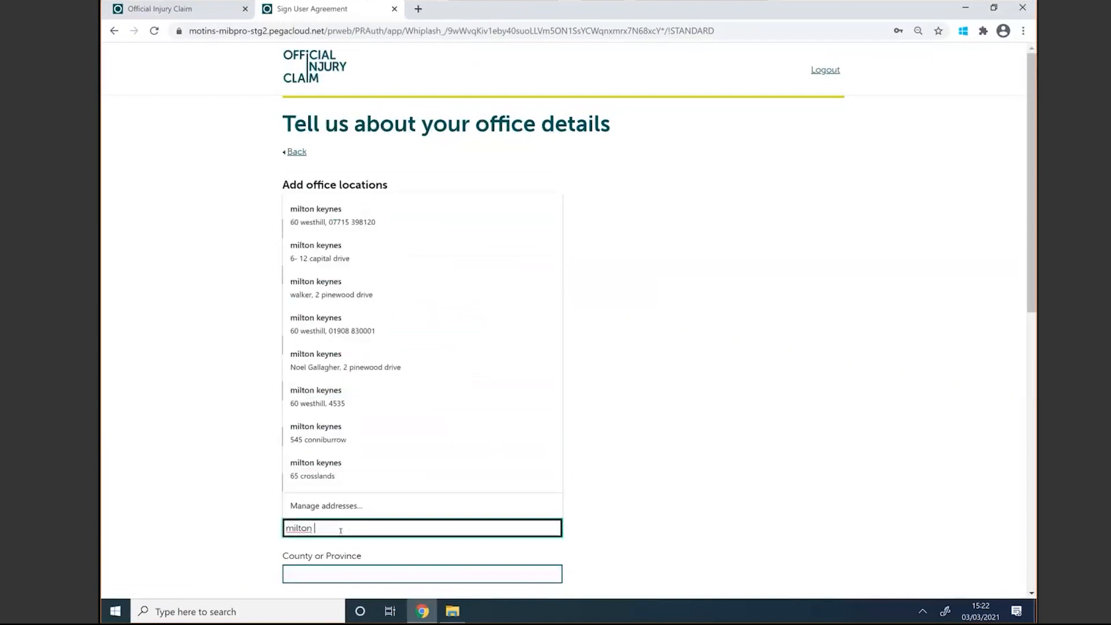
pyautogui.click(323, 575)
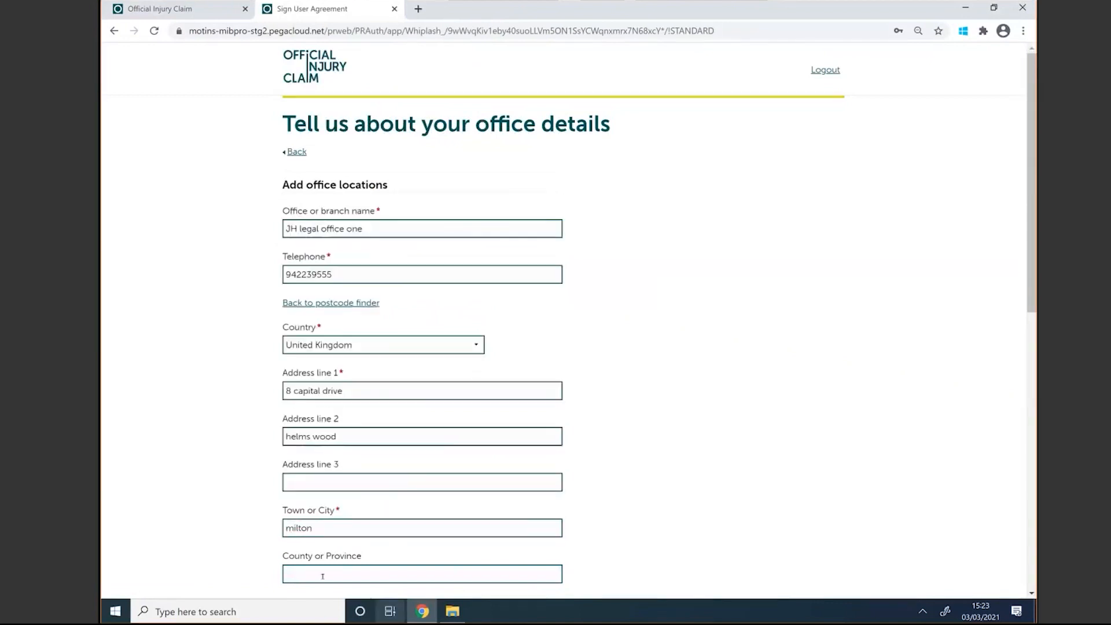
pyautogui.scroll(-4, 307, 485)
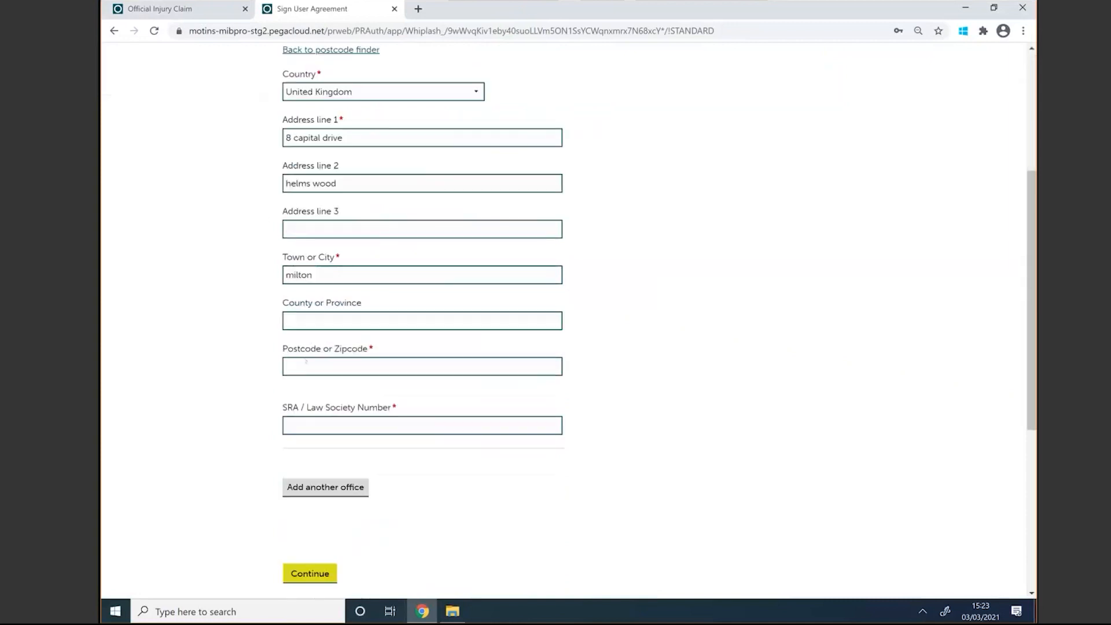
# Step: Enter the office postcode and SRA number 35493939, then submit the office details
pyautogui.click(299, 365)
pyautogui.write('mk56yt')
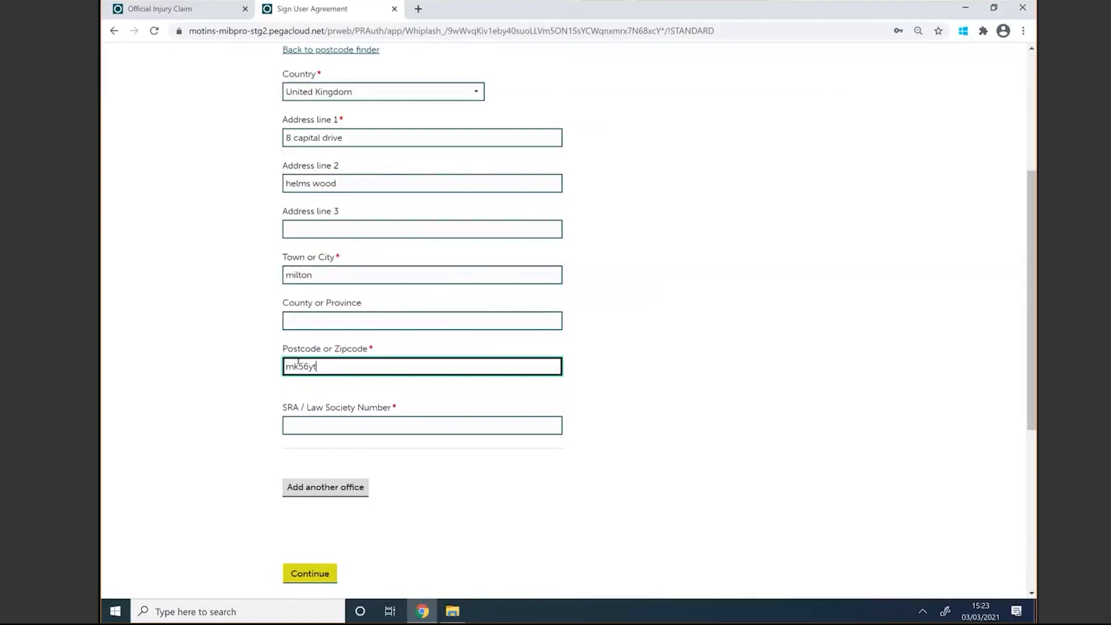
pyautogui.click(244, 403)
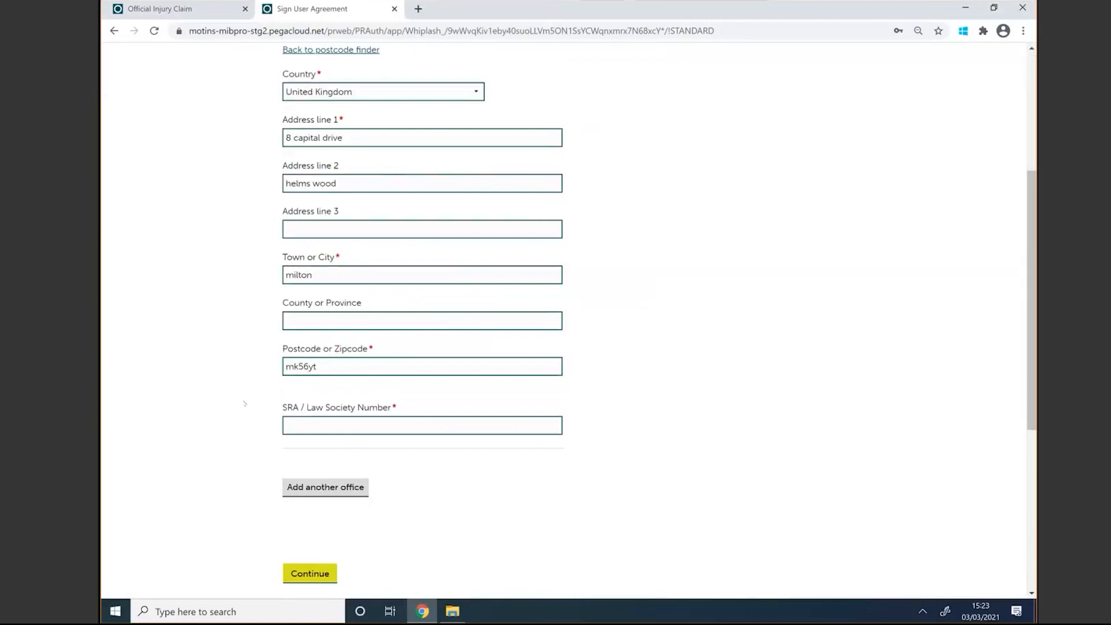
pyautogui.click(301, 419)
pyautogui.write('35493939')
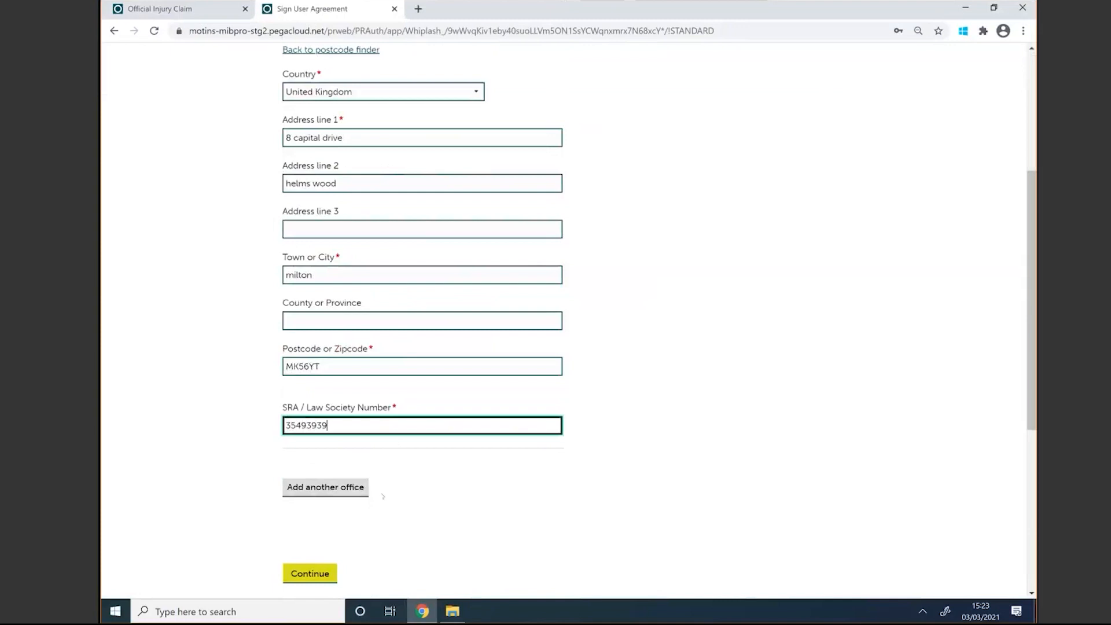
pyautogui.click(307, 575)
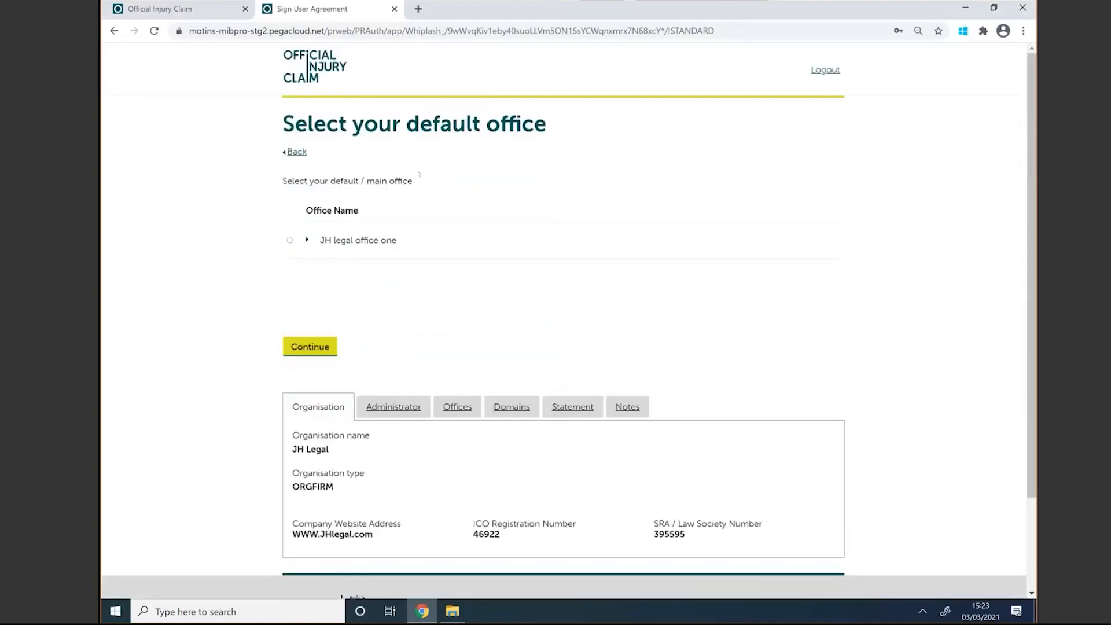
# Step: Select JH legal office one as the default office and confirm the choice
pyautogui.click(305, 240)
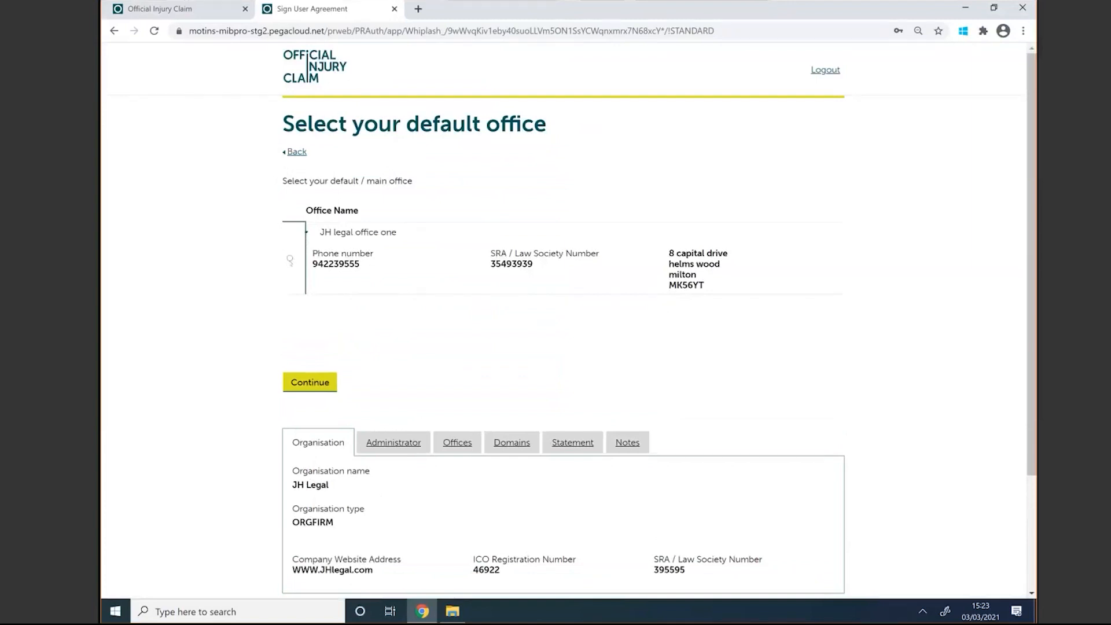
pyautogui.click(290, 260)
pyautogui.click(305, 385)
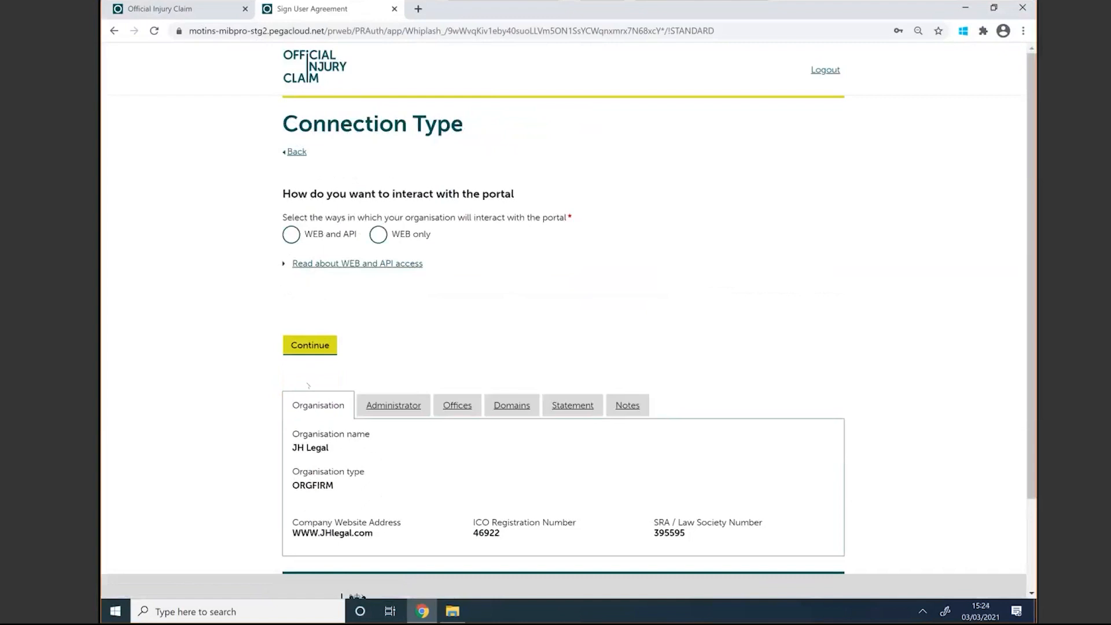
# Step: After reading the WEB and API access explanation, select 'WEB and API' as the connection type and continue
pyautogui.click(305, 264)
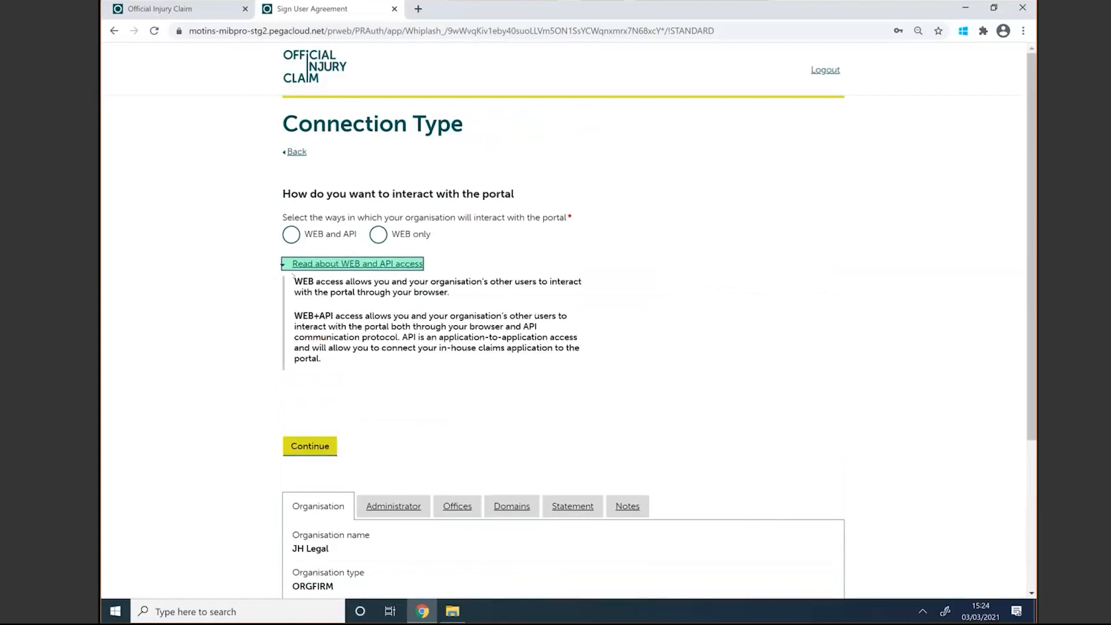
pyautogui.click(291, 235)
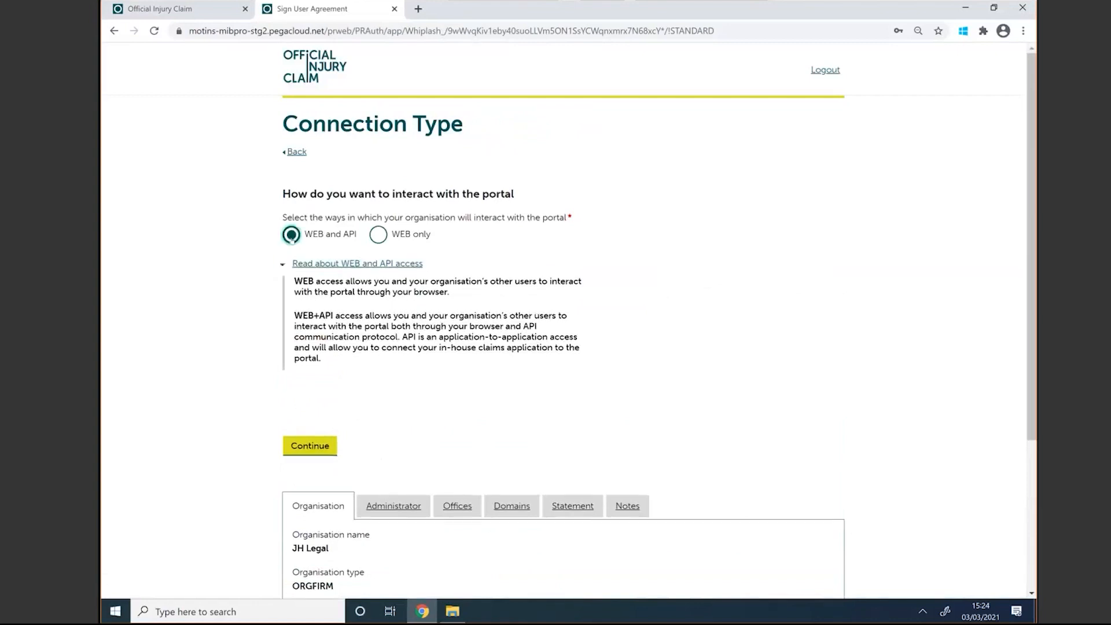
pyautogui.click(307, 450)
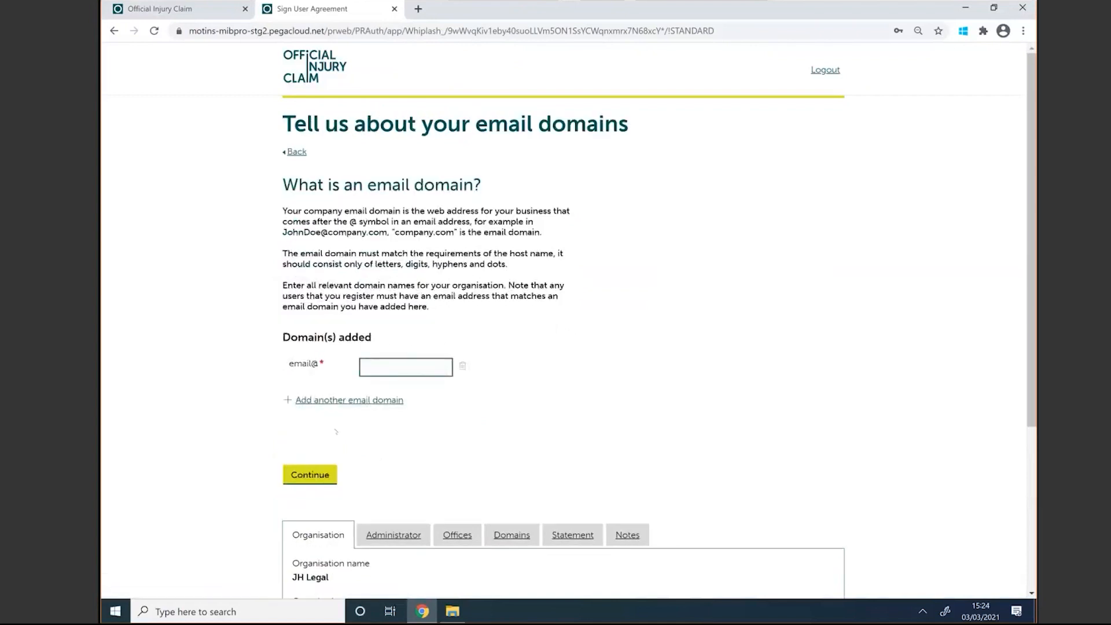
# Step: Enter jhlegal.com in the email@ domain field and submit it
pyautogui.click(373, 364)
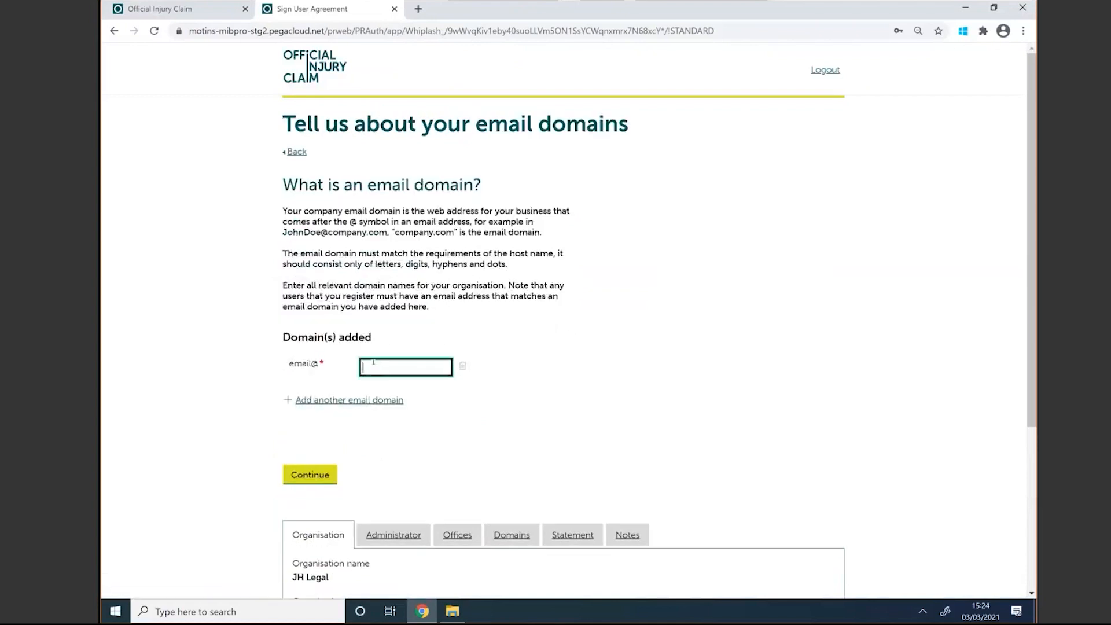
pyautogui.write('jhlegal.com')
pyautogui.click(306, 475)
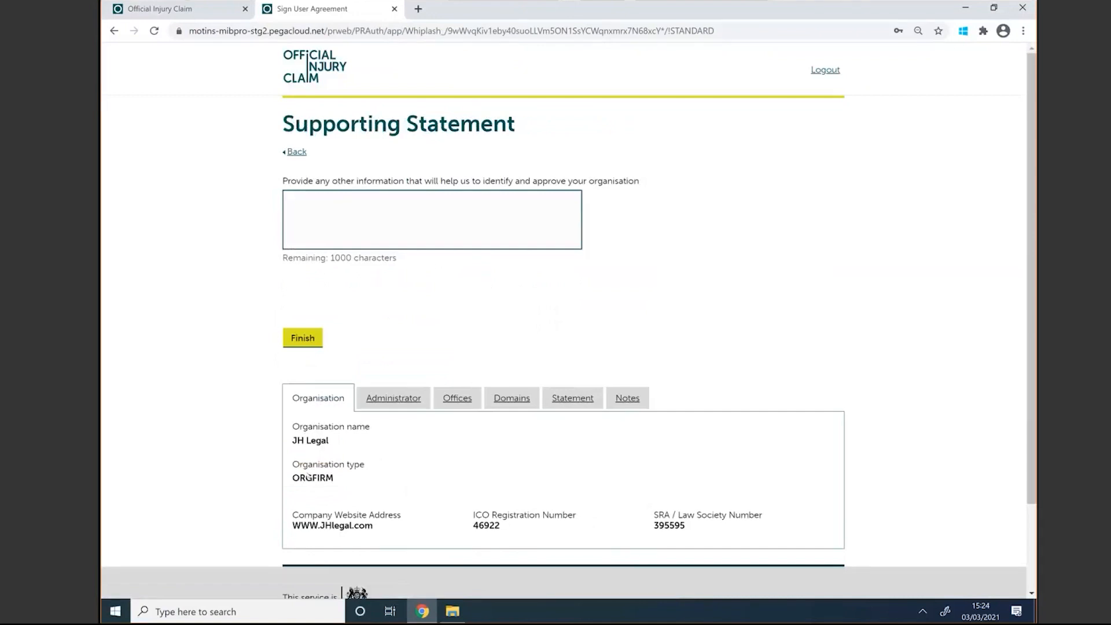
# Step: Write 'We are a law firm dealing with injury claims', fixing the 'dealing' typo, then finish the registration
pyautogui.click(314, 232)
pyautogui.write('We are a law f')
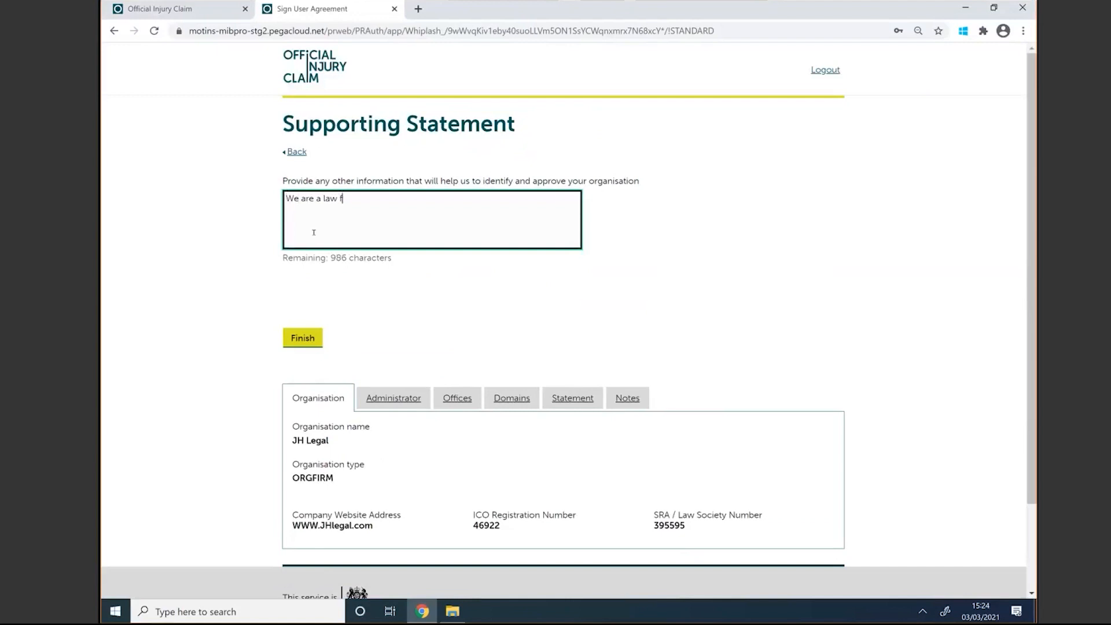
pyautogui.write('irm deal')
pyautogui.write('ing with injury cla')
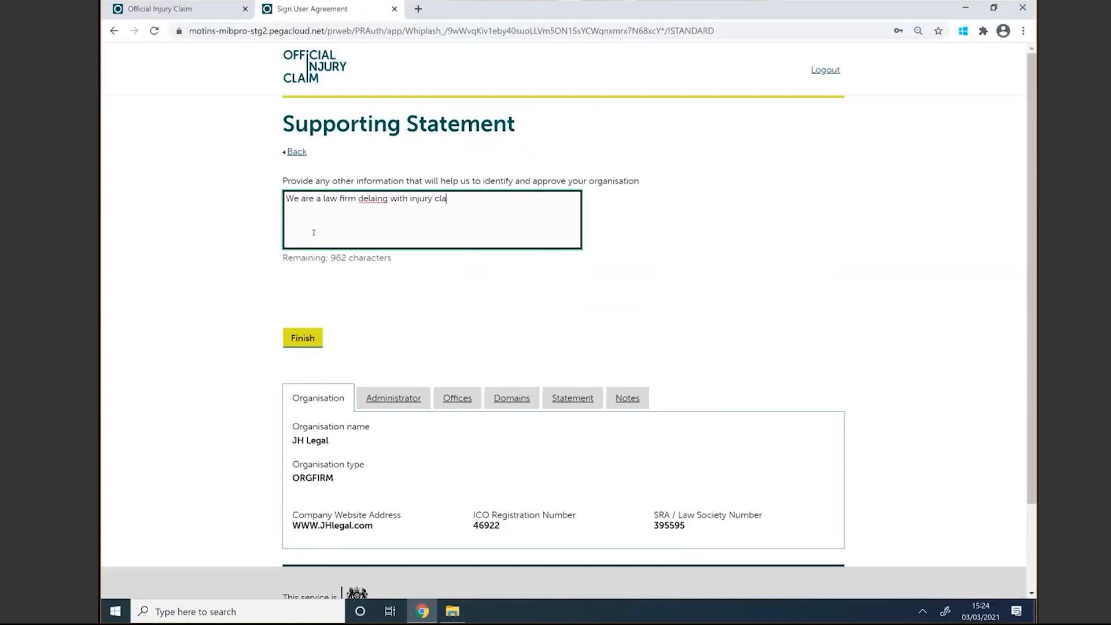
pyautogui.write('ims')
pyautogui.rightClick(370, 198)
pyautogui.click(398, 209)
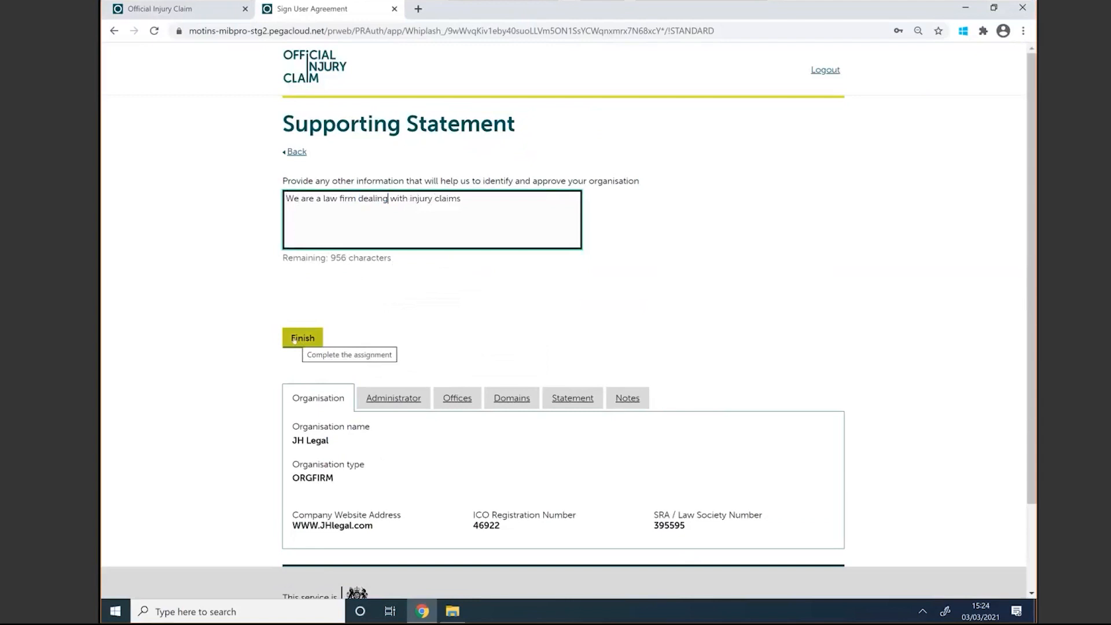
pyautogui.click(294, 340)
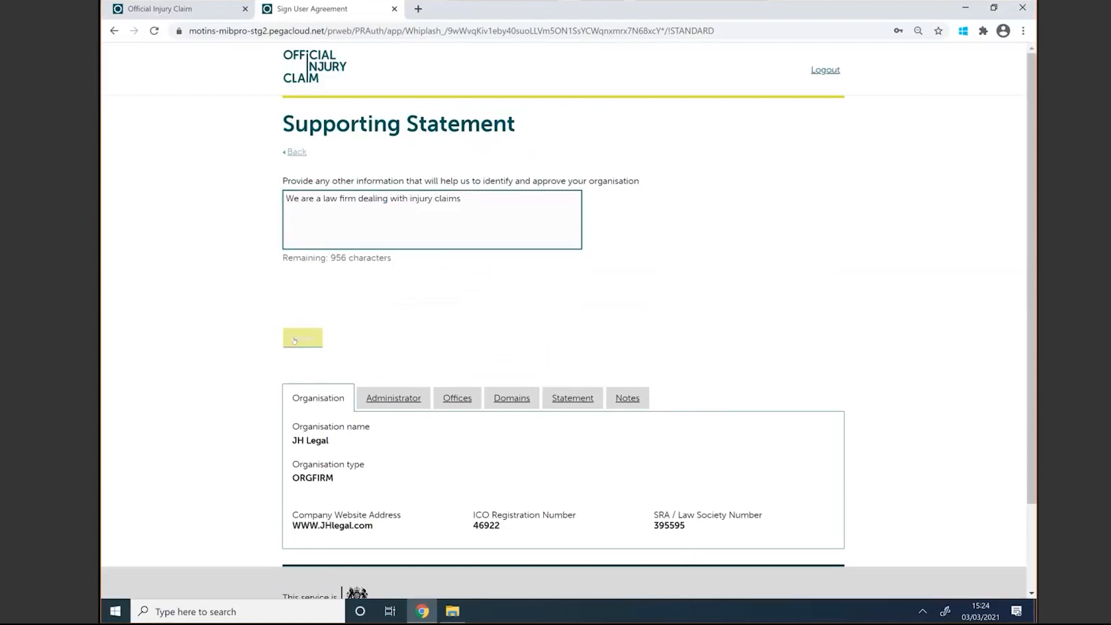